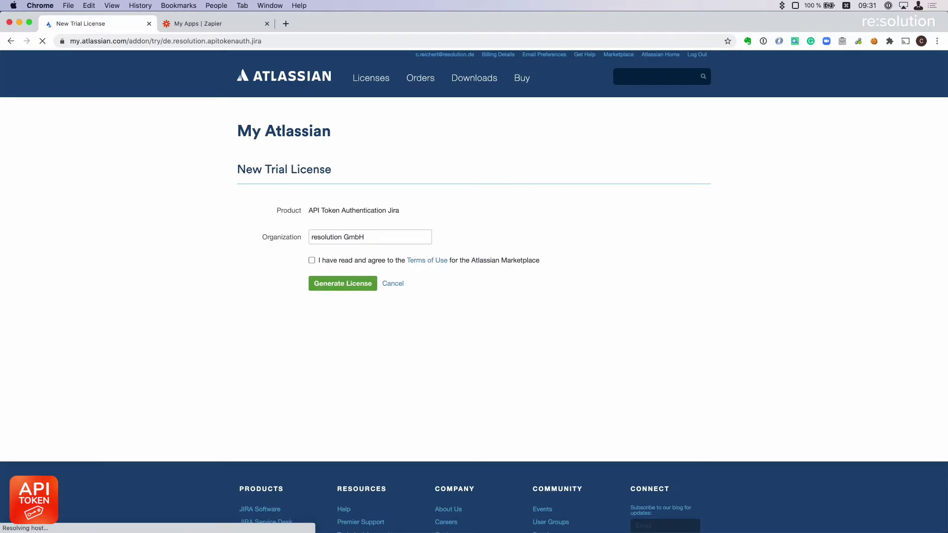
# Accept the trial terms, generate the trial licence and apply it to the Jira instance.
pyautogui.doubleClick(312, 260)
pyautogui.click(342, 283)
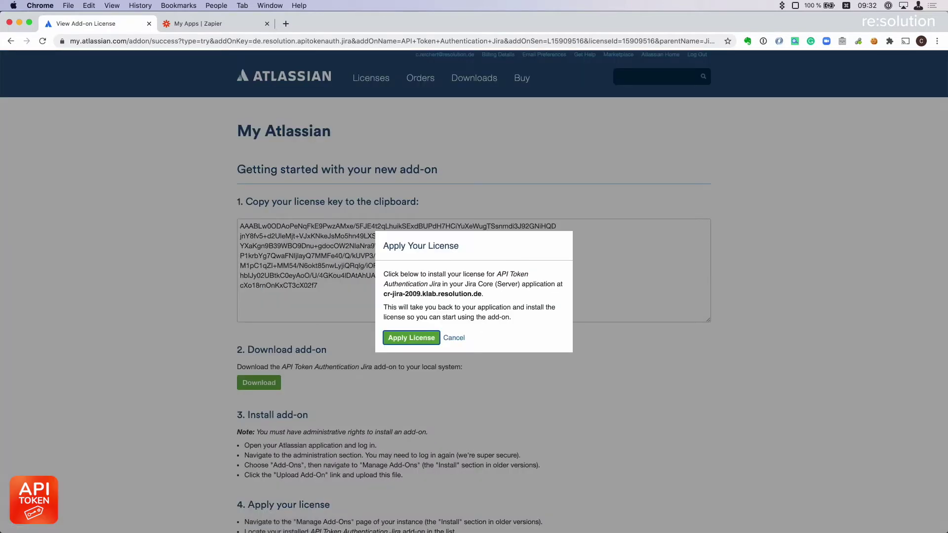
pyautogui.click(411, 338)
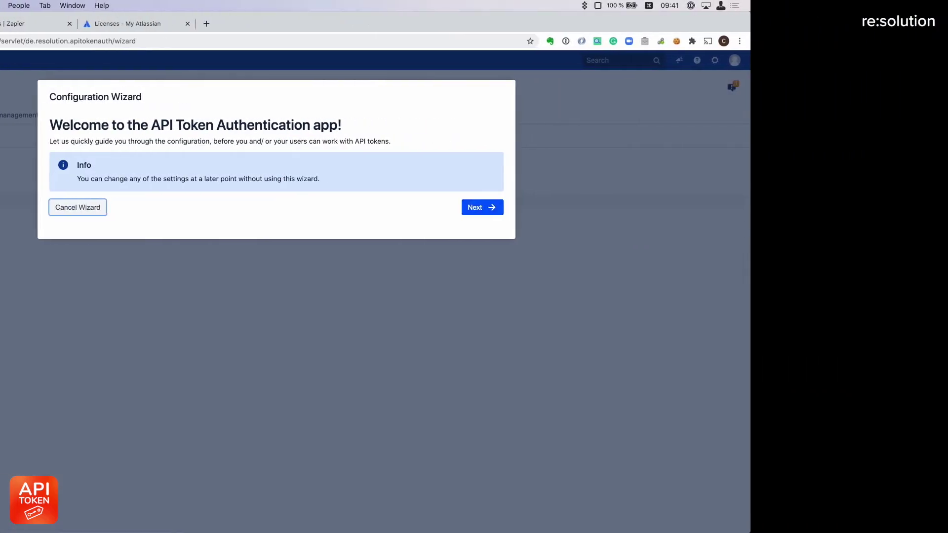
# Pass the wizard's welcome step, leaving Basic Authentication enabled.
pyautogui.click(482, 208)
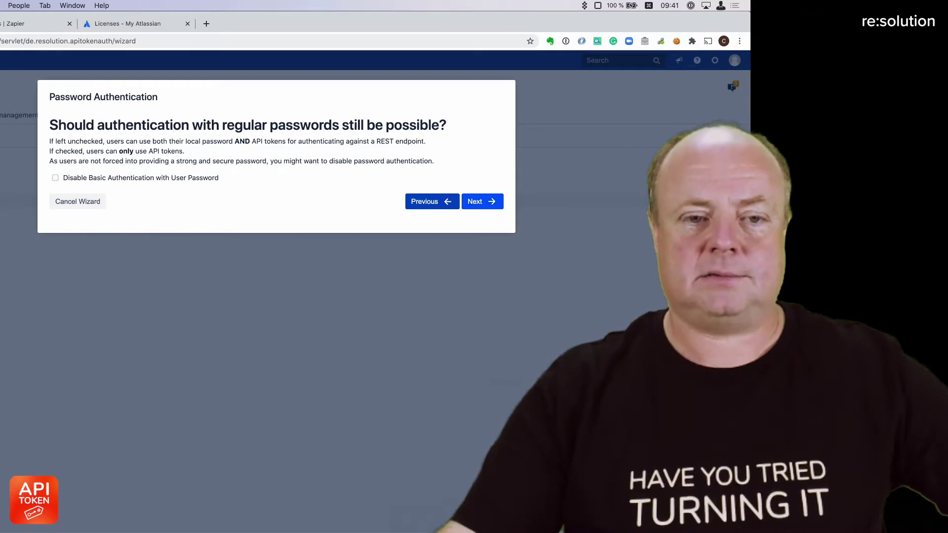
pyautogui.click(482, 203)
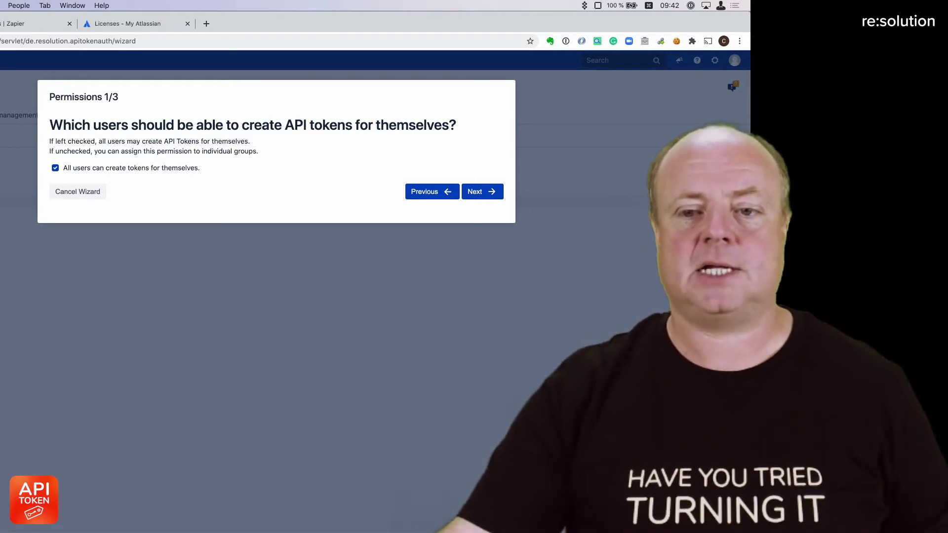
# Keep default permissions: all users create and use tokens, jira-administrators create for others.
pyautogui.click(483, 192)
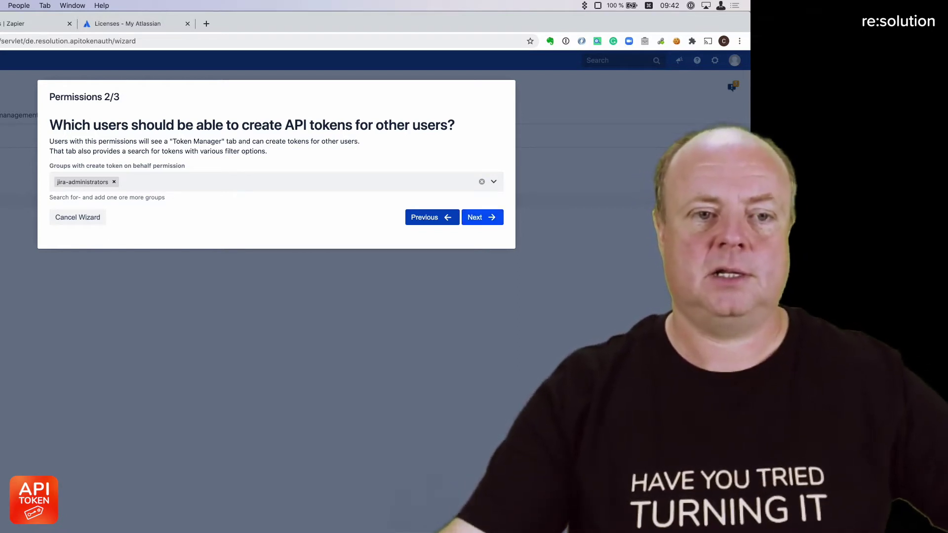
pyautogui.click(481, 217)
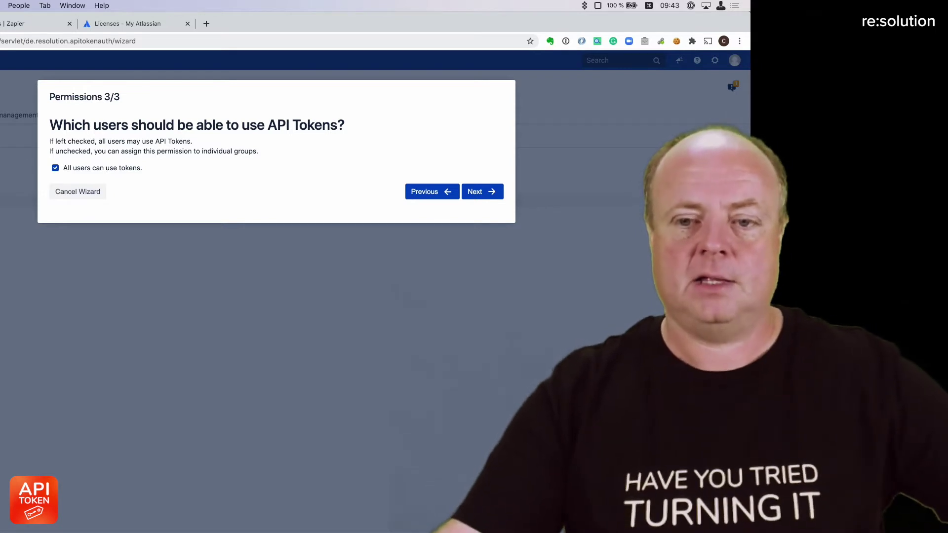
pyautogui.click(482, 192)
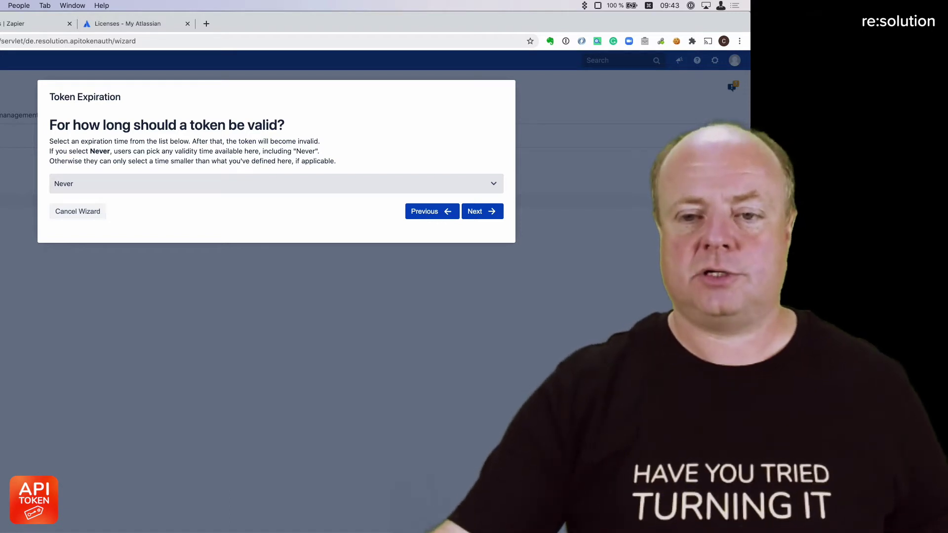
# Keep token expiration at Never, skip the user announcement e-mail, and save the wizard settings.
pyautogui.click(277, 183)
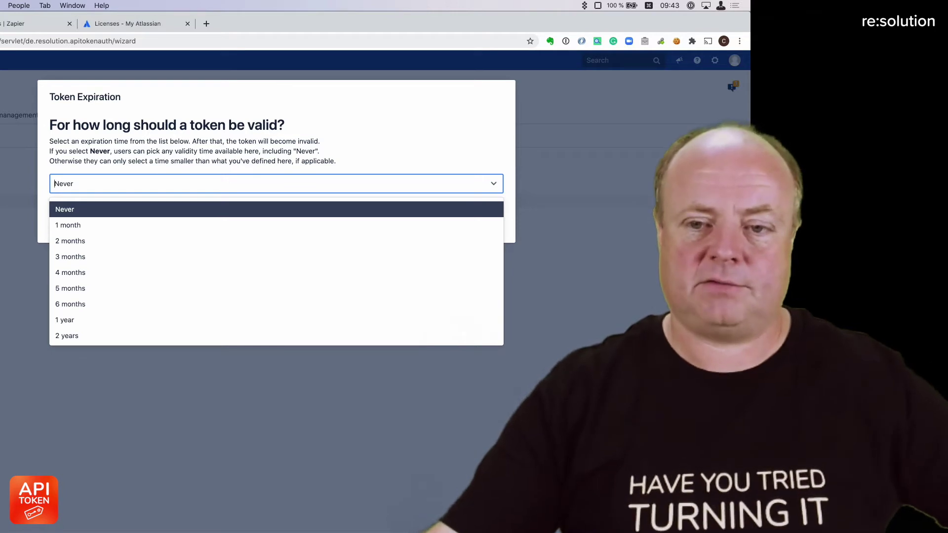
pyautogui.press('Escape')
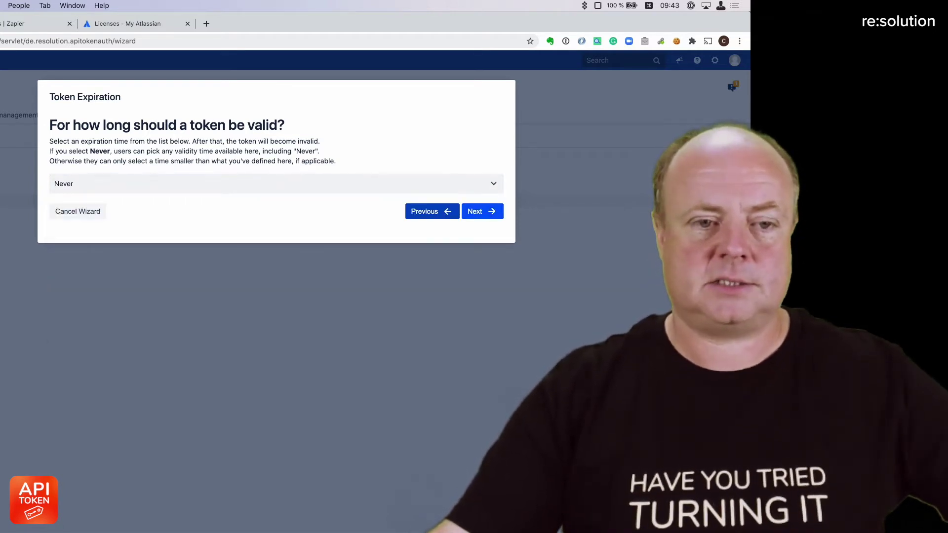
pyautogui.click(482, 211)
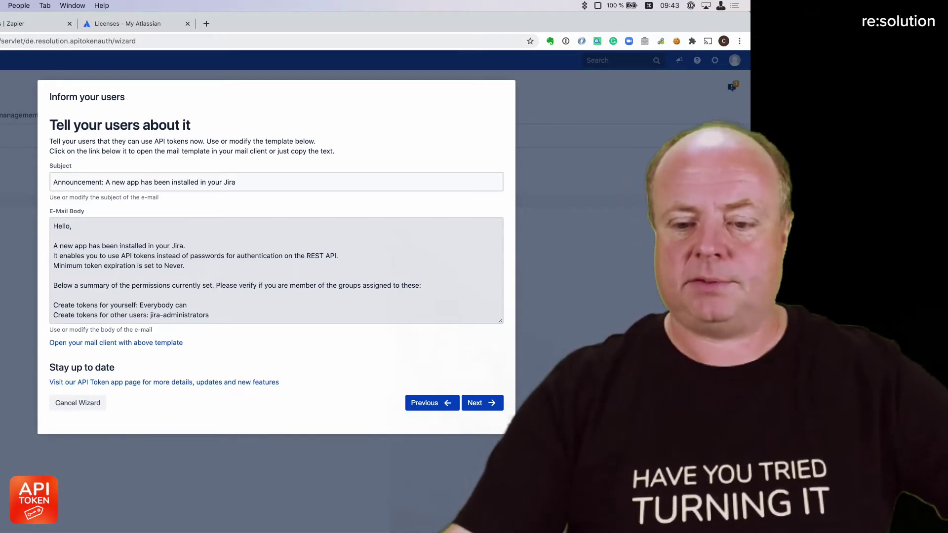
pyautogui.click(482, 403)
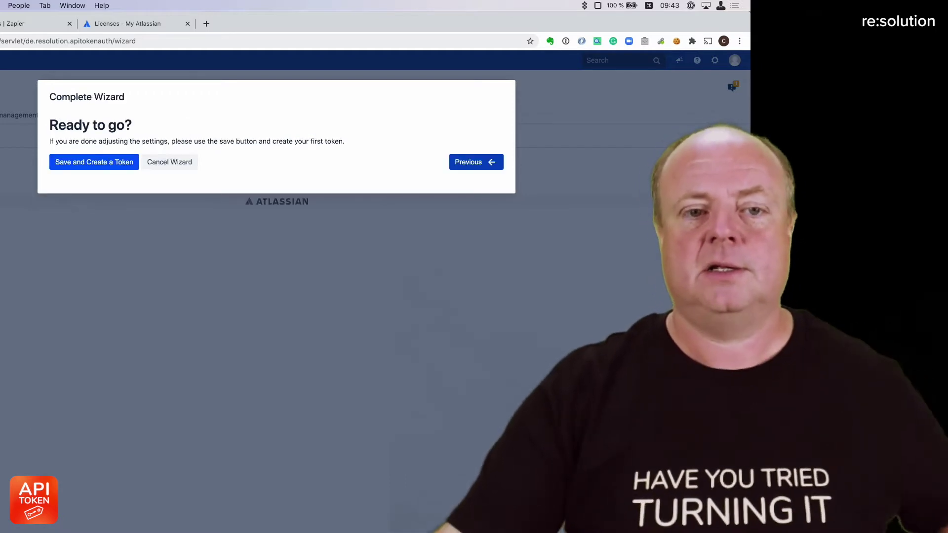
pyautogui.click(89, 161)
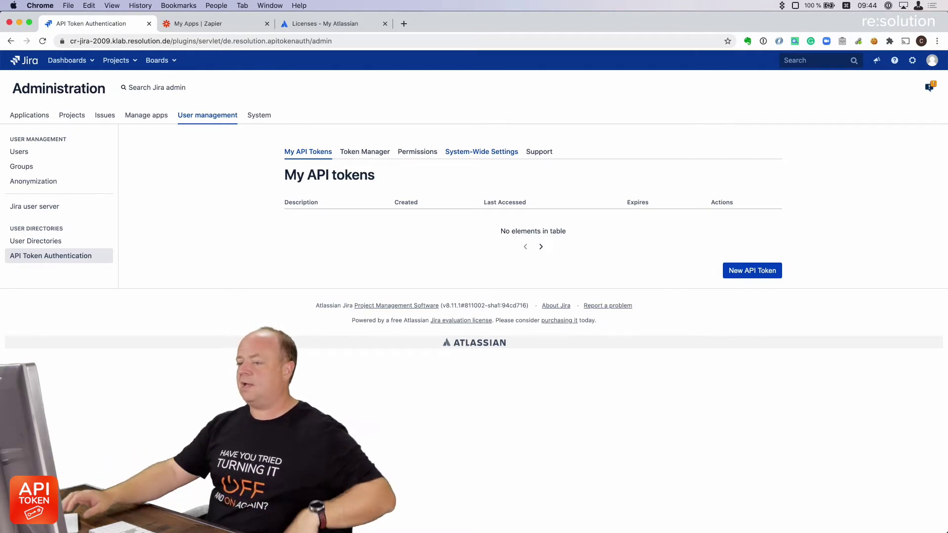
# Create an API token named 'Zapier Admin Token' that expires after 1 year.
pyautogui.click(752, 271)
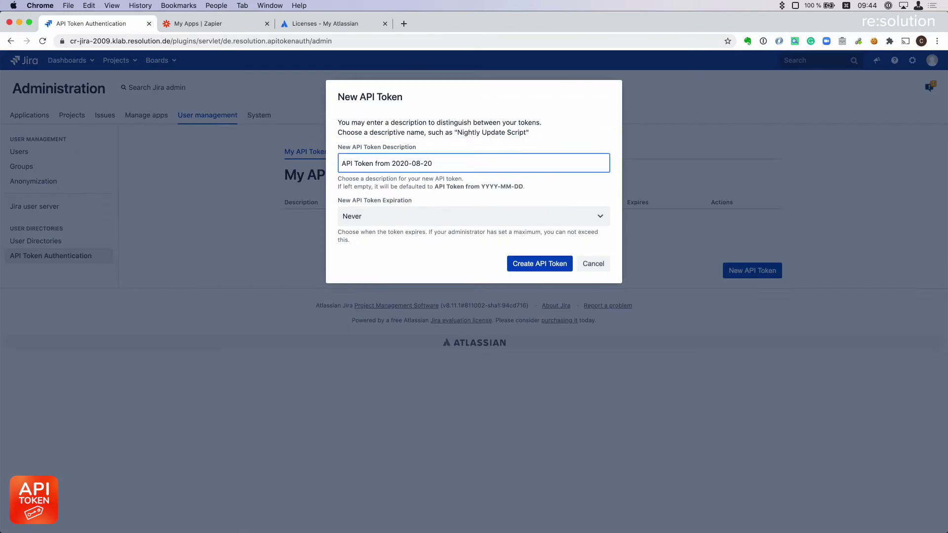
pyautogui.hotkey('shift', 'alt', 'Left')
pyautogui.hotkey('shift', 'alt', 'Left')
pyautogui.hotkey('shift', 'alt', 'Left')
pyautogui.hotkey('shift', 'alt', 'Left')
pyautogui.hotkey('shift', 'alt', 'Left')
pyautogui.hotkey('shift', 'alt', 'Left')
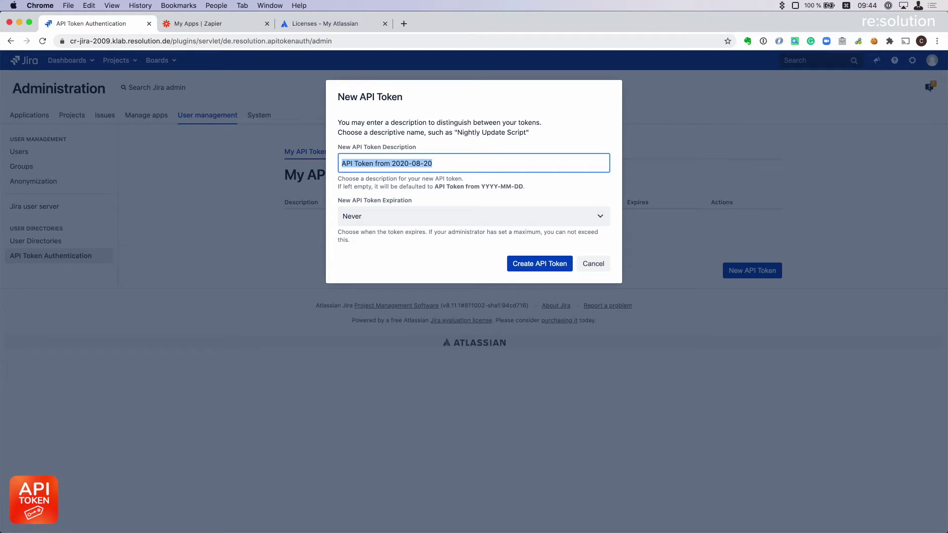
pyautogui.write('Zapier A')
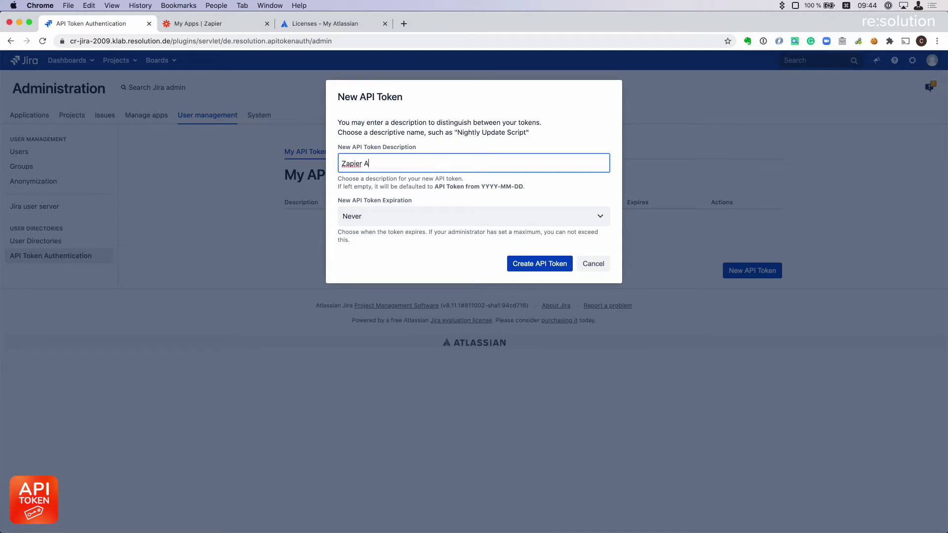
pyautogui.write('dmin Token')
pyautogui.press('Tab')
pyautogui.press('space')
pyautogui.press('Down')
pyautogui.press('Down')
pyautogui.press('Down')
pyautogui.press('Down')
pyautogui.press('Down')
pyautogui.press('Down')
pyautogui.press('Down')
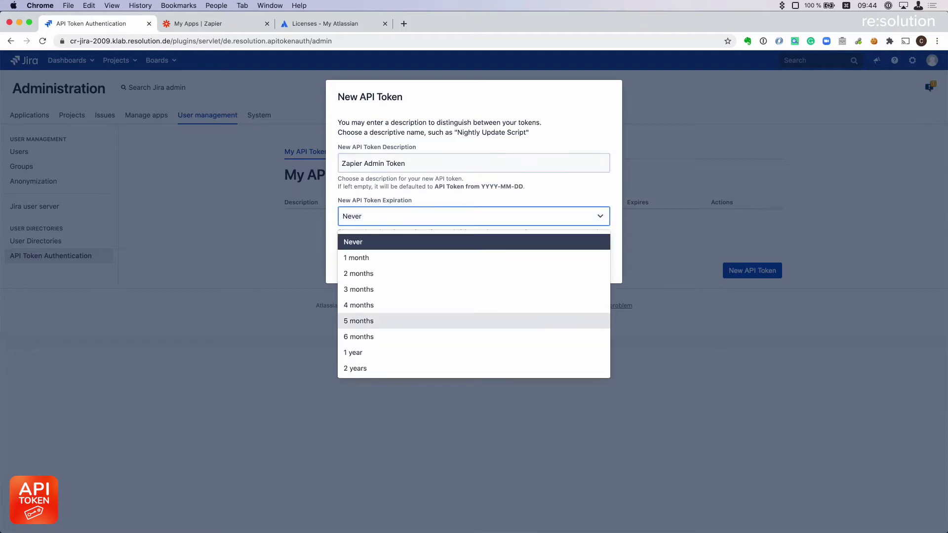
pyautogui.press('Return')
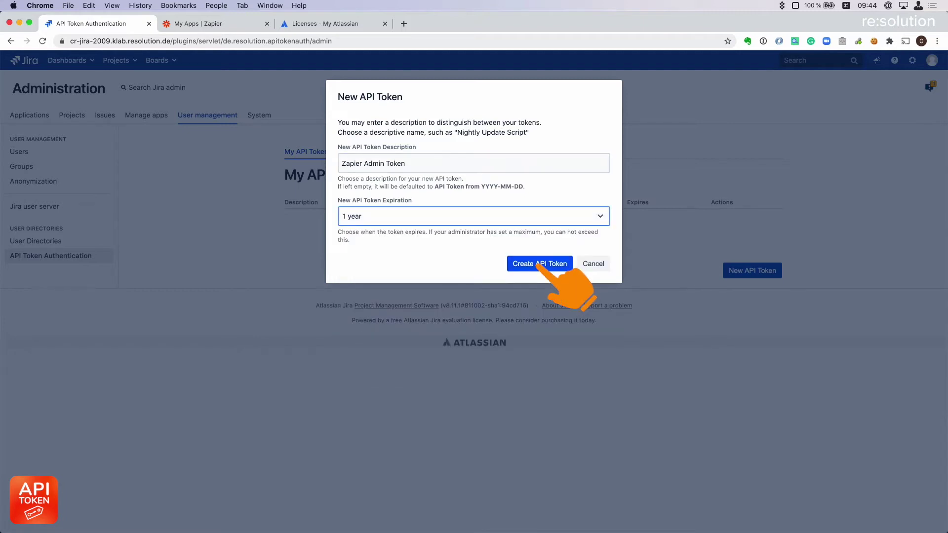
pyautogui.click(539, 264)
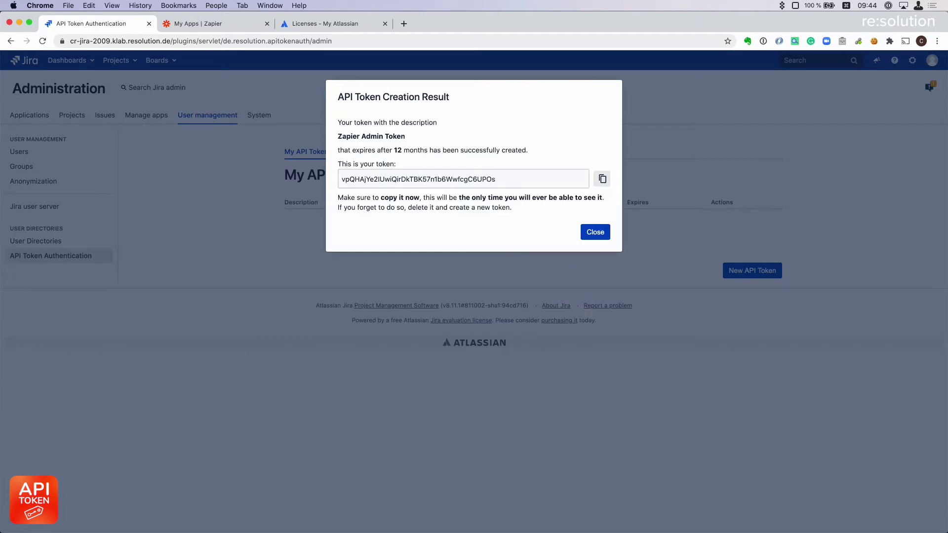
# Copy the new token's value and close the result to return to the token list.
pyautogui.click(602, 179)
pyautogui.click(602, 179)
pyautogui.click(595, 231)
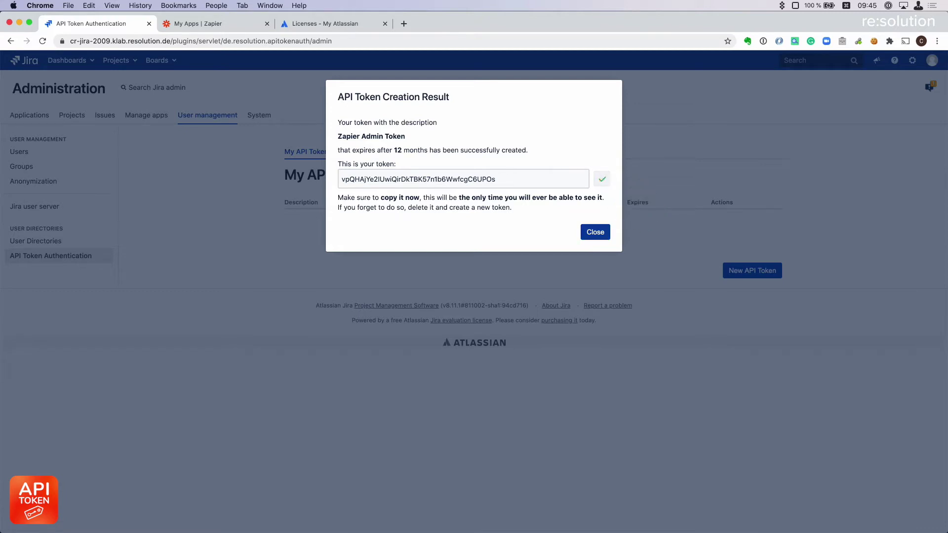
pyautogui.moveTo(3, 324)
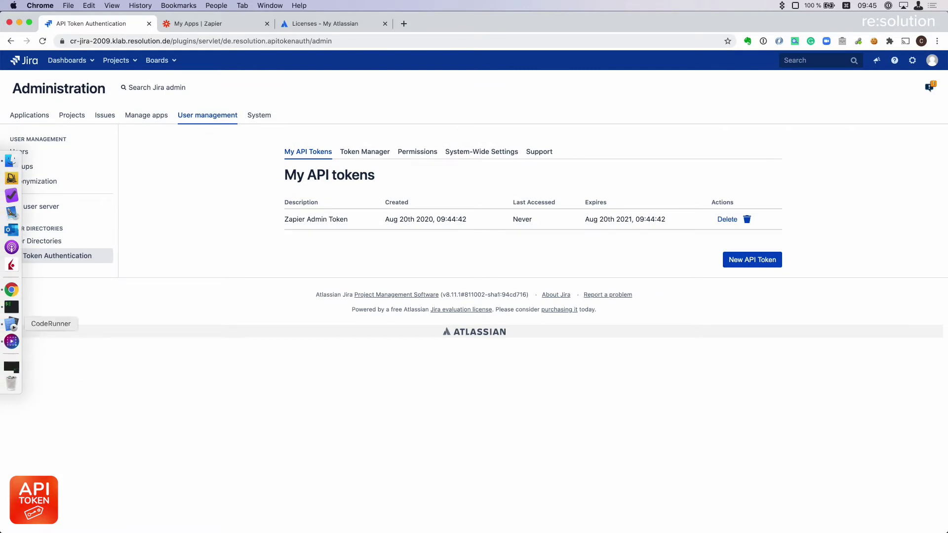
# In CodeRunner, add a line 'admin -' followed by the pasted token, then return to Chrome.
pyautogui.click(12, 323)
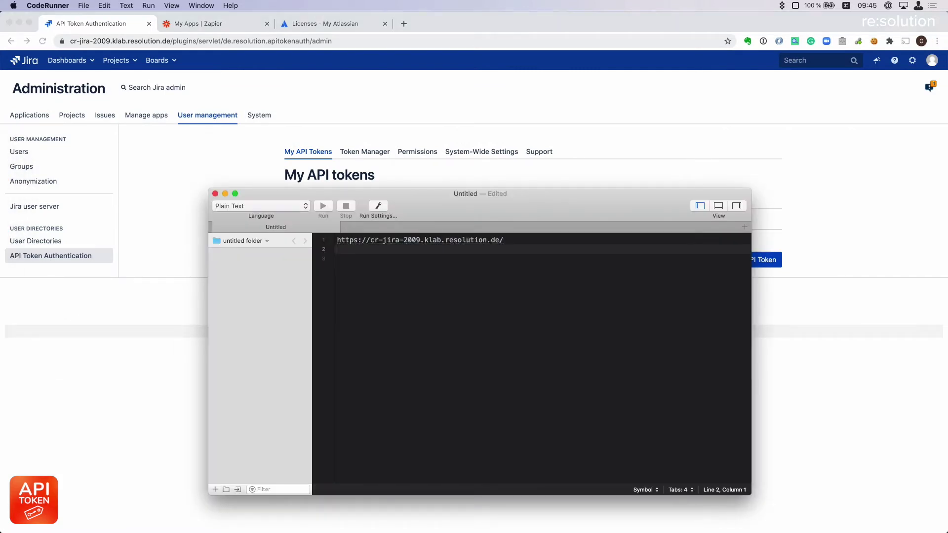
pyautogui.write('admin -')
pyautogui.press('super+v')
pyautogui.press('super+Tab')
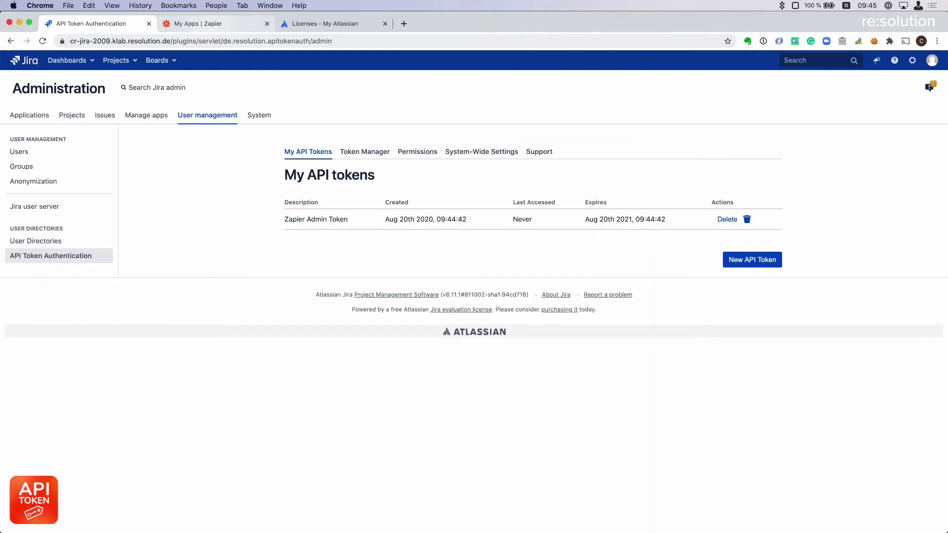
# In Zapier, start a Jira Software Server connection with username admin and the API token as password.
pyautogui.hotkey('ctrl', 'Tab')
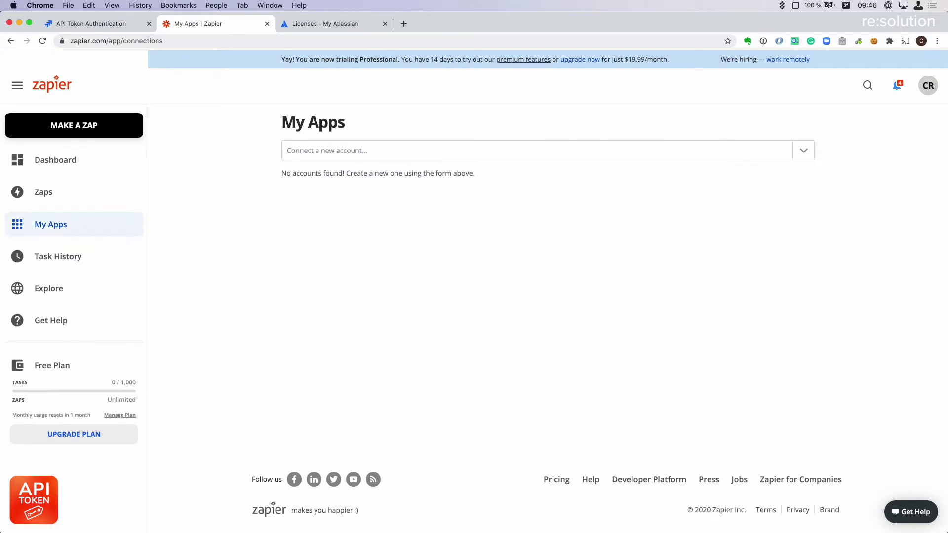
pyautogui.click(394, 151)
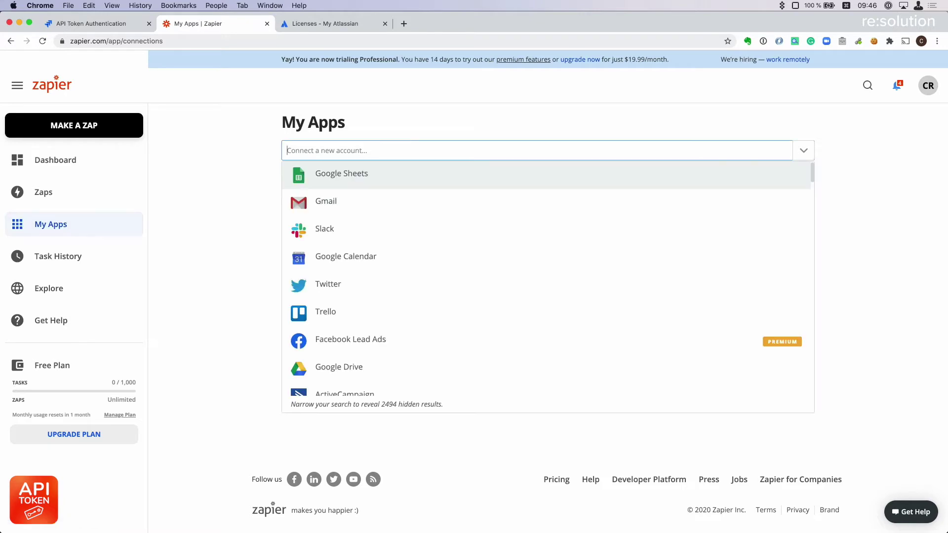
pyautogui.write('jira')
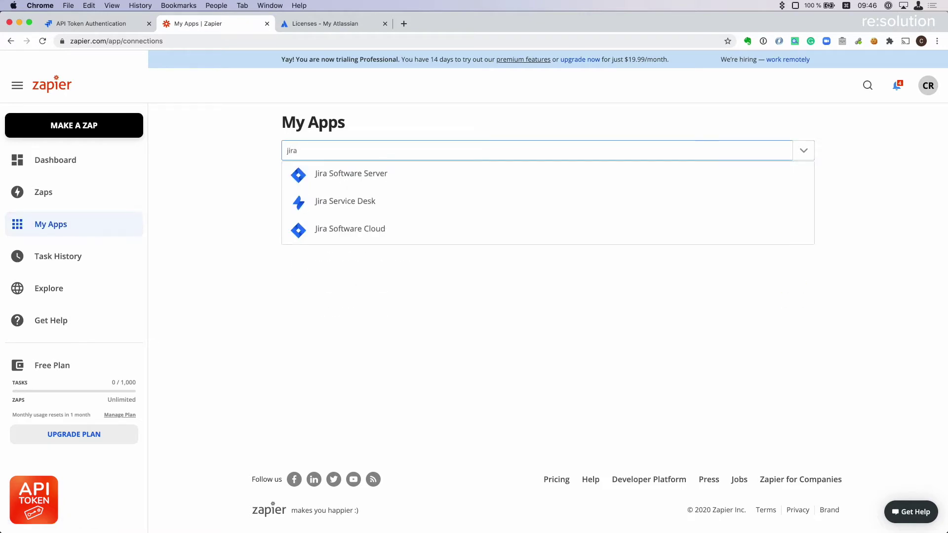
pyautogui.press('Down')
pyautogui.press('Return')
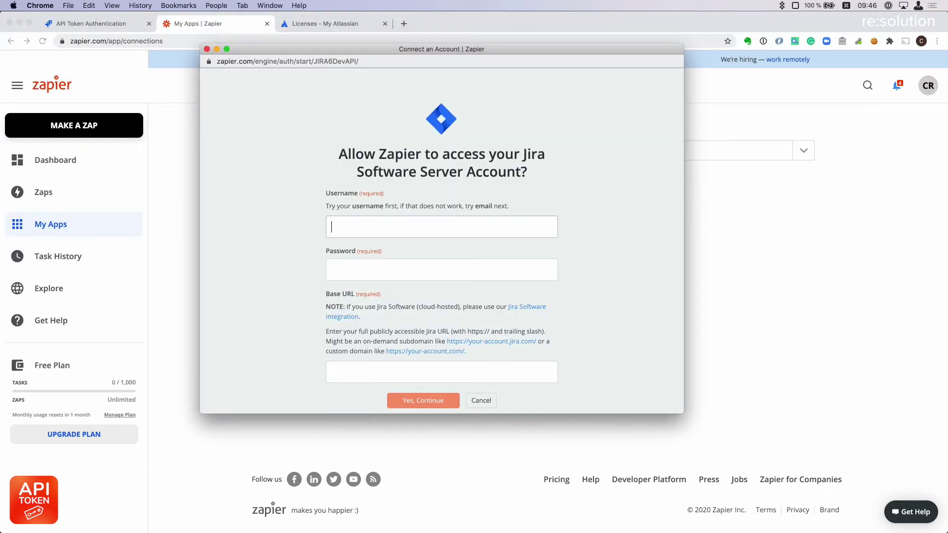
pyautogui.write('admin')
pyautogui.click(442, 270)
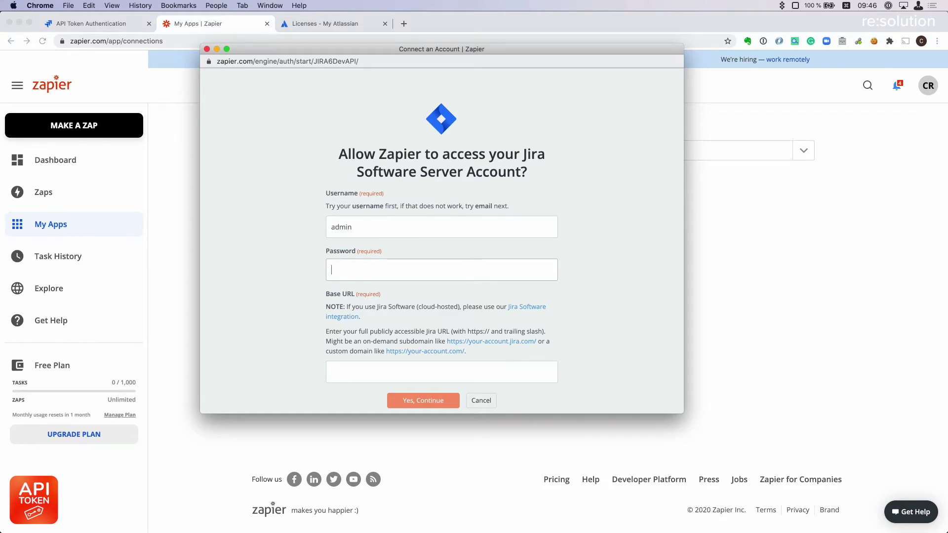
pyautogui.press('super+v')
pyautogui.click(441, 372)
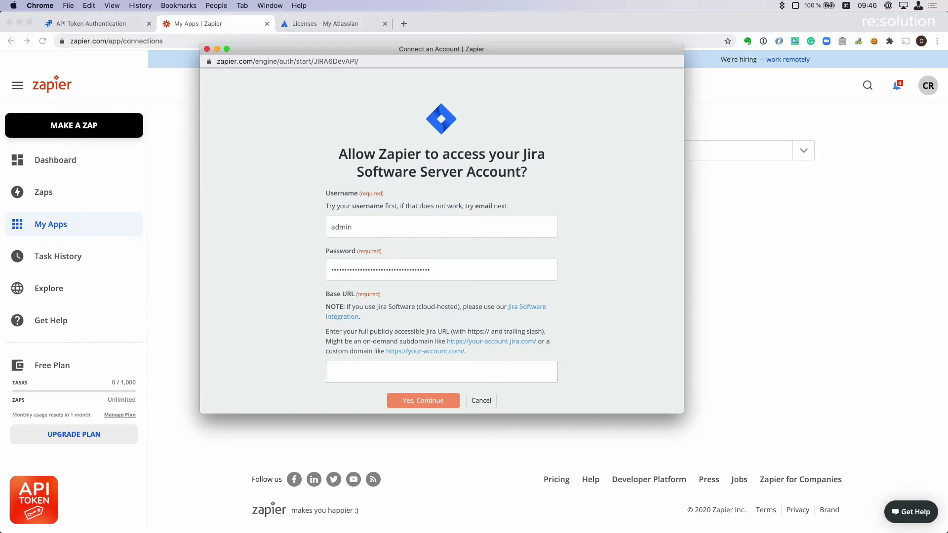
# Copy the Jira URL from CodeRunner into the Base URL field and submit the connection.
pyautogui.press('super+Tab')
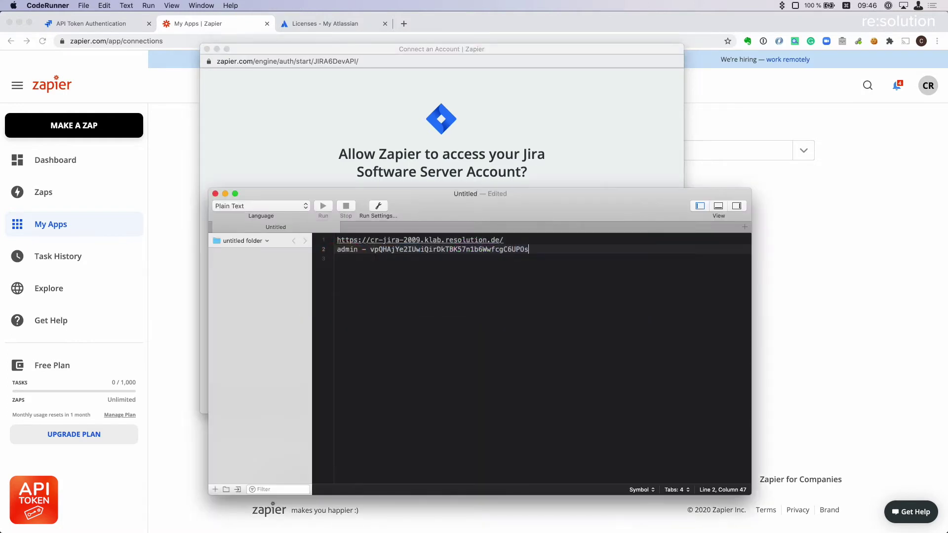
pyautogui.click(503, 240)
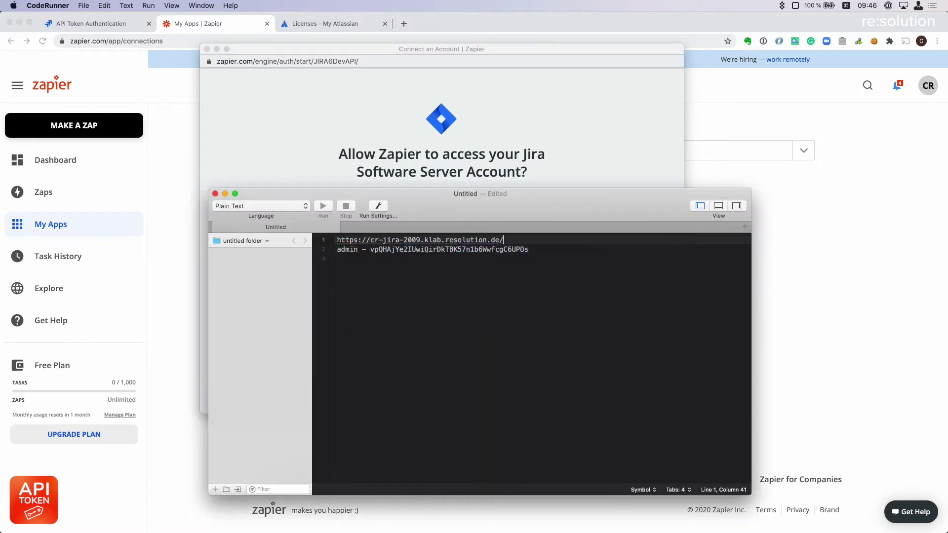
pyautogui.moveTo(504, 240); pyautogui.dragTo(336, 240)
pyautogui.press('super+c')
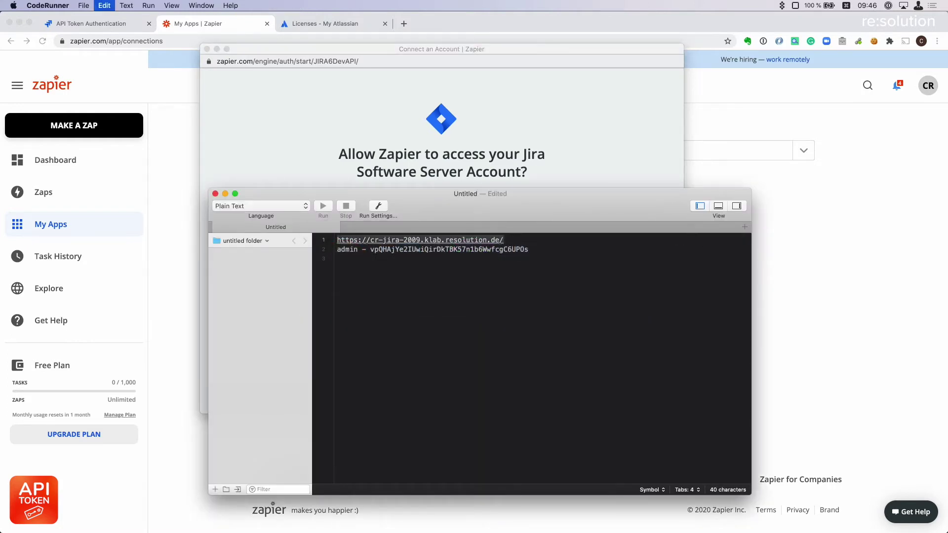
pyautogui.press('super+Tab')
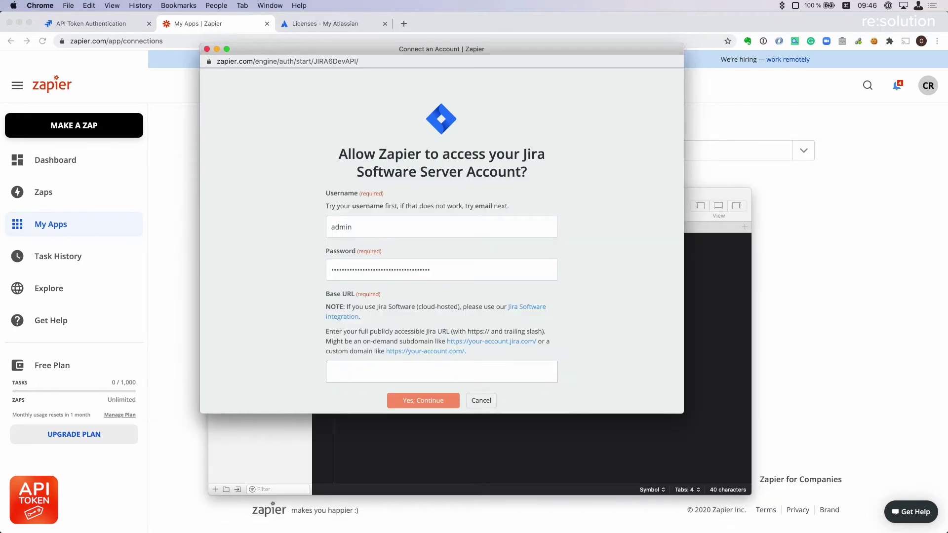
pyautogui.press('super+v')
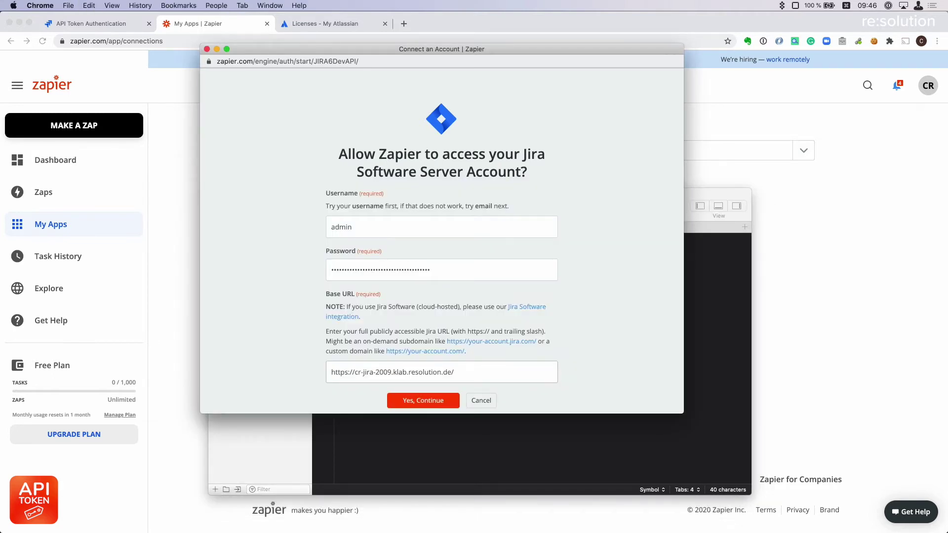
pyautogui.press('Return')
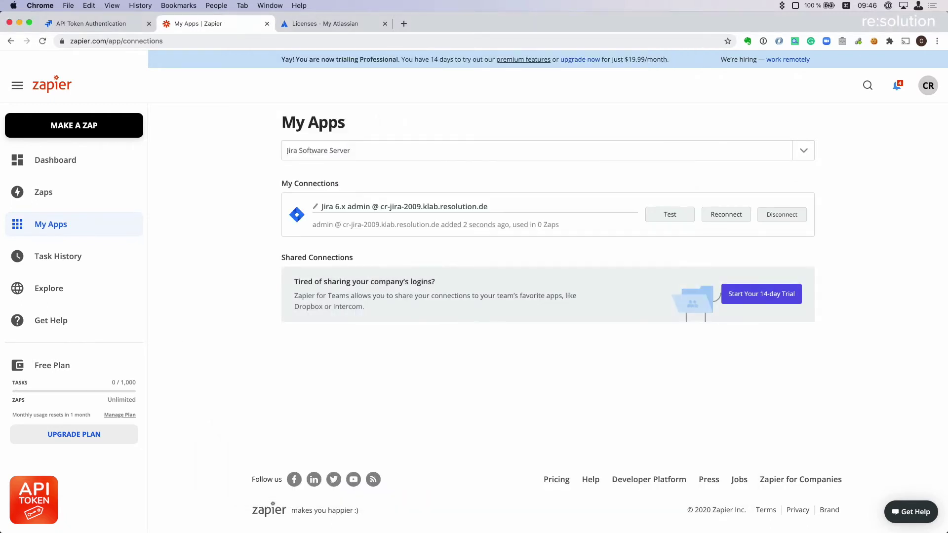
# Test the Zapier Jira connection, then return to Jira's My API tokens page.
pyautogui.click(670, 214)
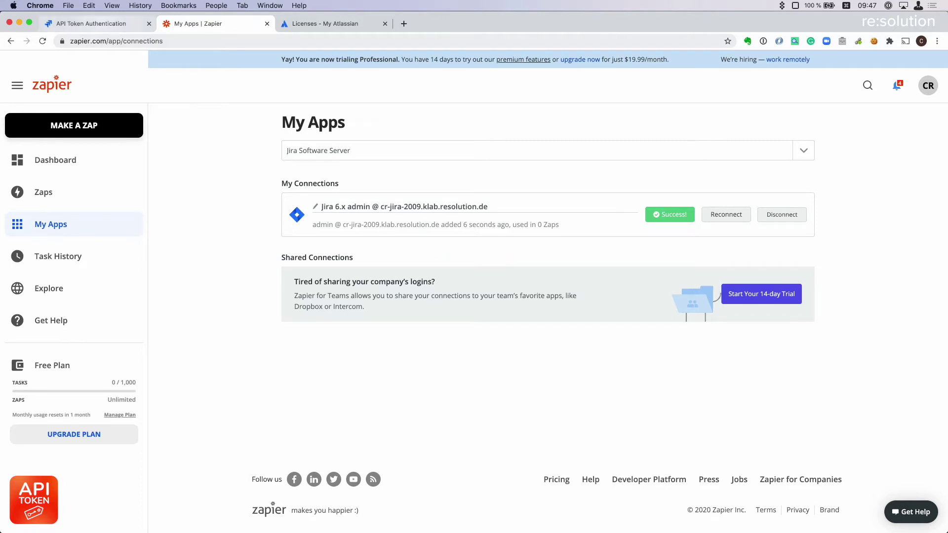
pyautogui.hotkey('ctrl', 'shift', 'Tab')
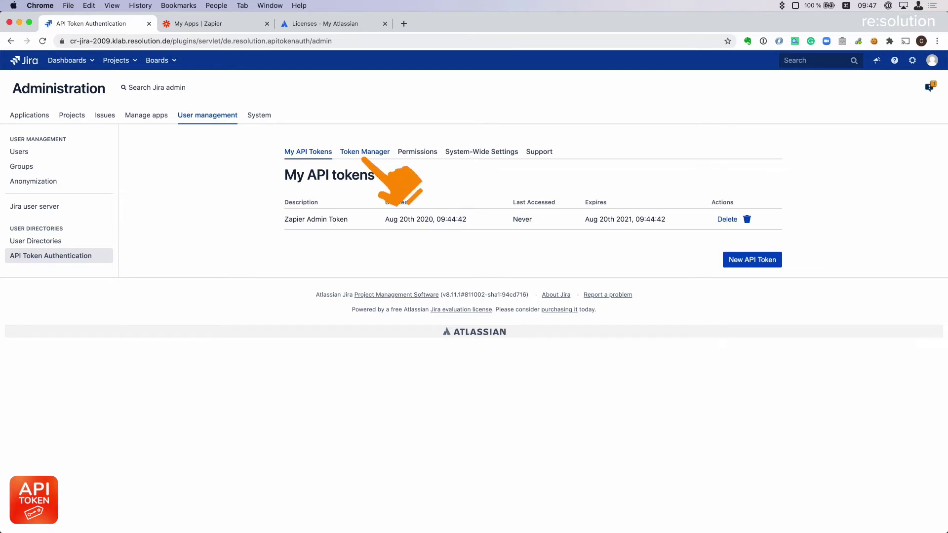
# Open Token Manager to list all users' tokens and inspect the user and last-used date filters.
pyautogui.click(365, 151)
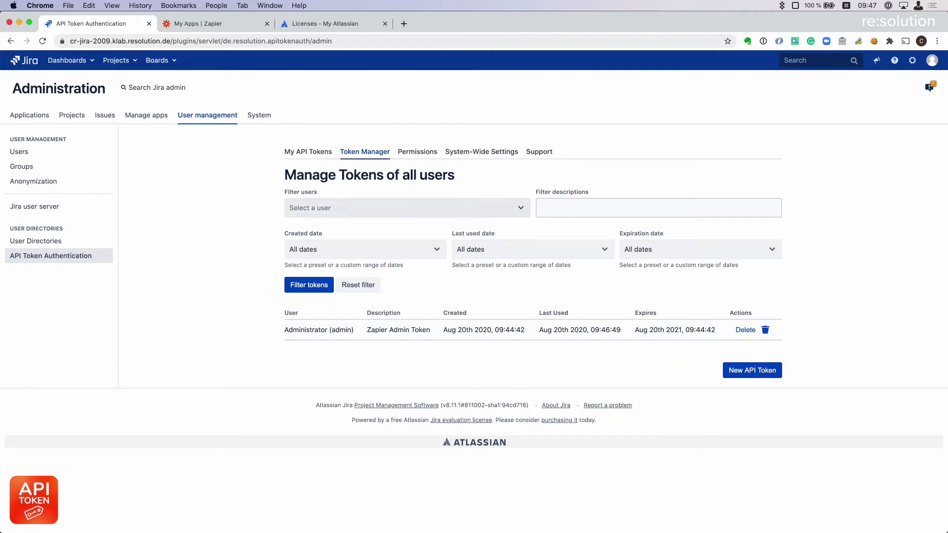
pyautogui.click(306, 208)
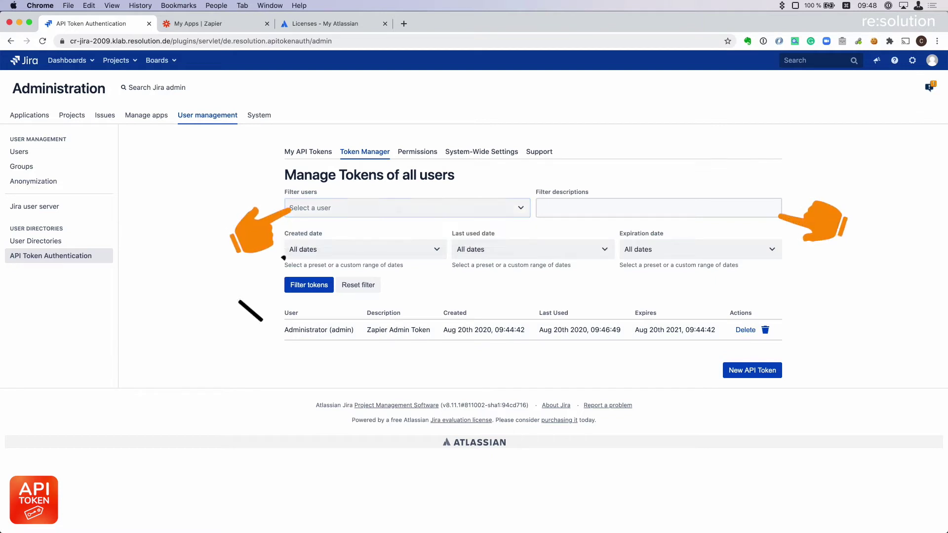
pyautogui.click(533, 249)
pyautogui.click(469, 273)
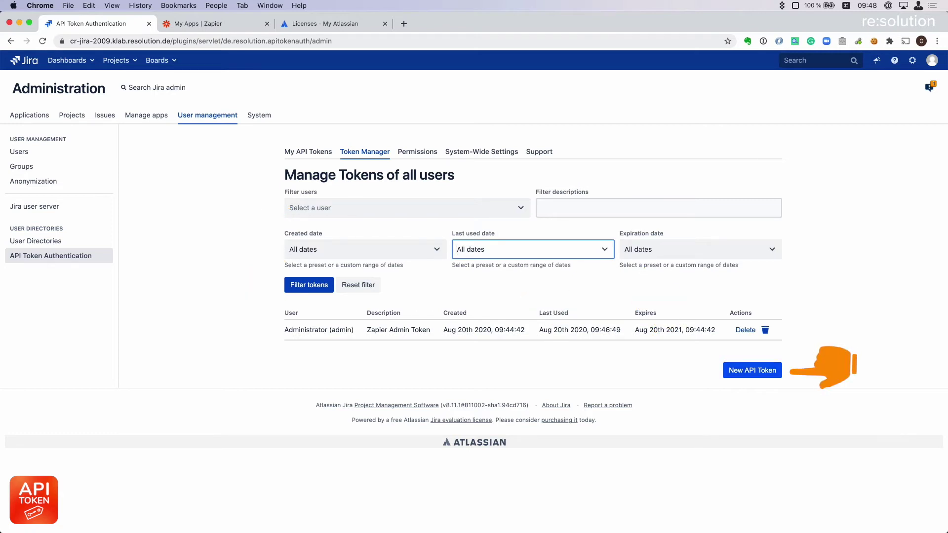
# Create a 1-month API token for another user, described as a command line token for them.
pyautogui.click(752, 371)
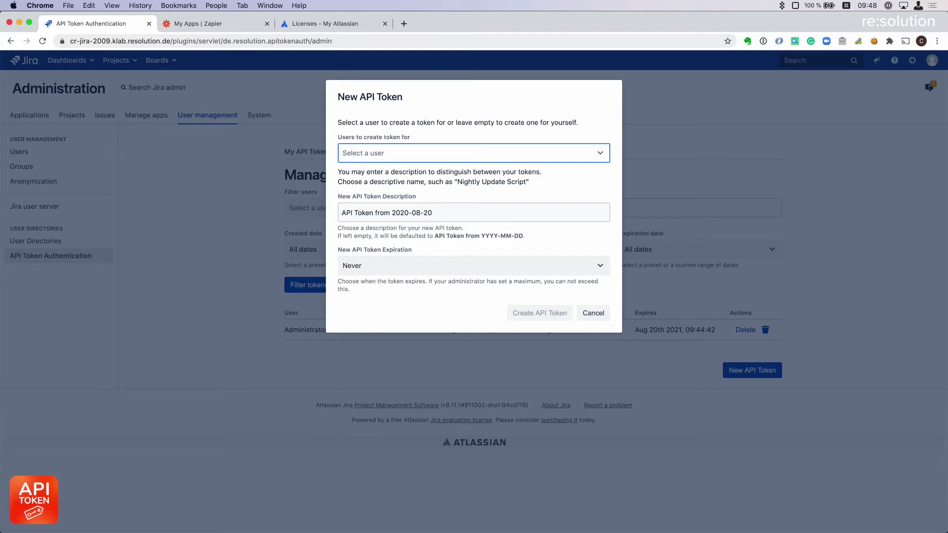
pyautogui.click(464, 153)
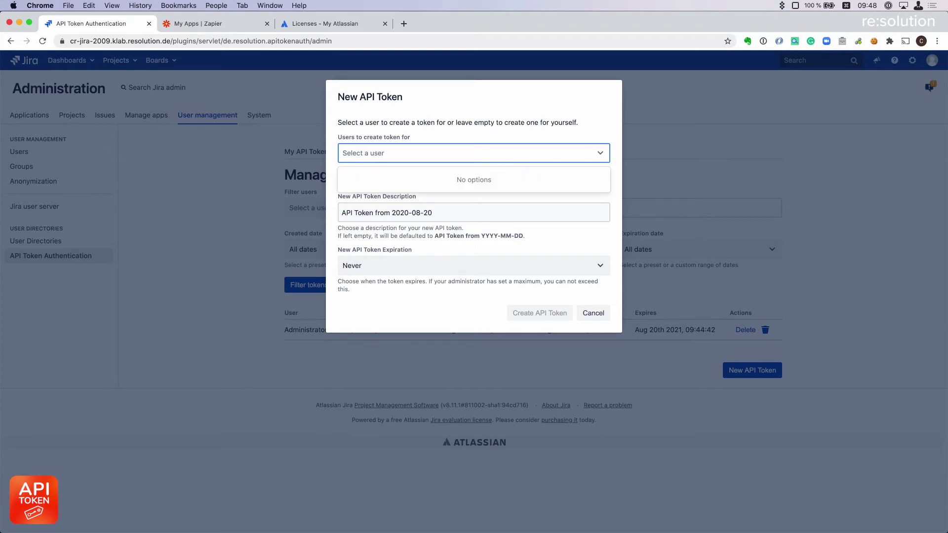
pyautogui.press('Escape')
pyautogui.write('cr')
pyautogui.press('Return')
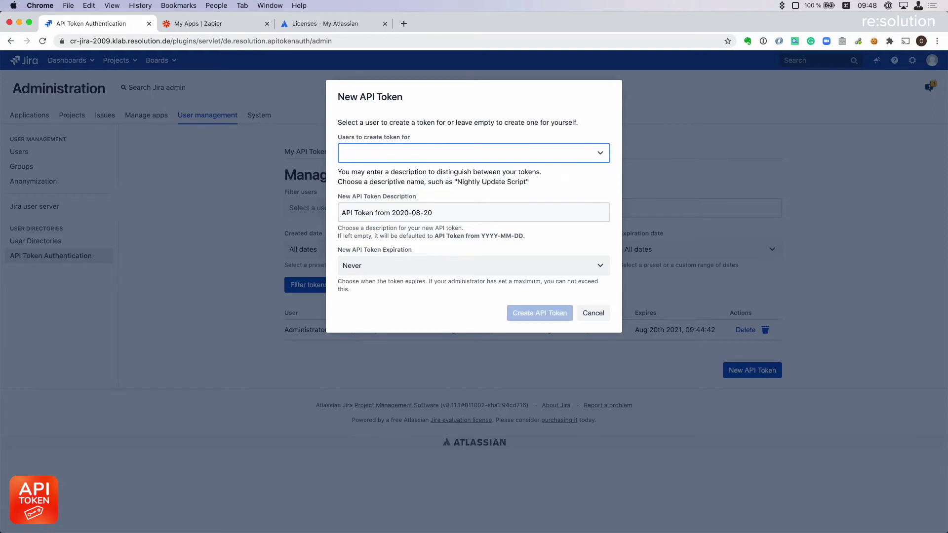
pyautogui.press('Tab')
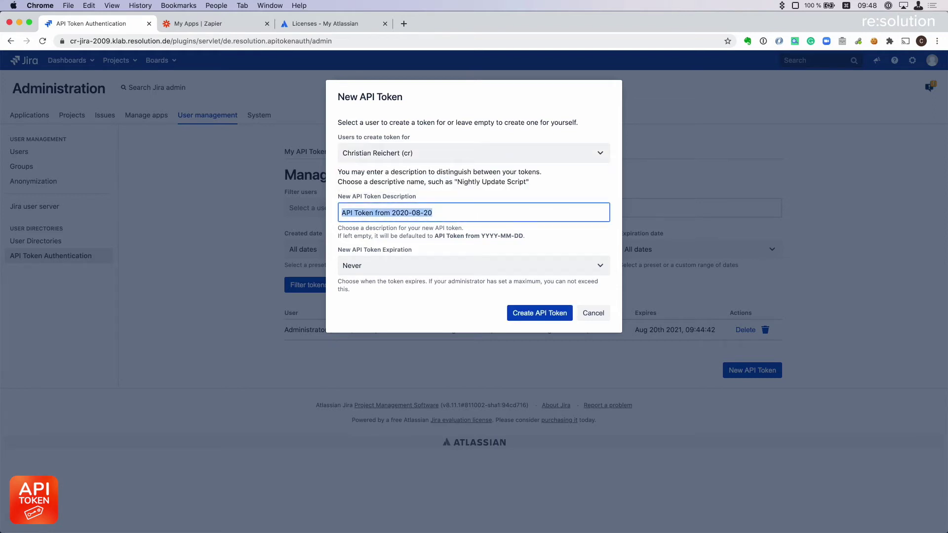
pyautogui.write('comma')
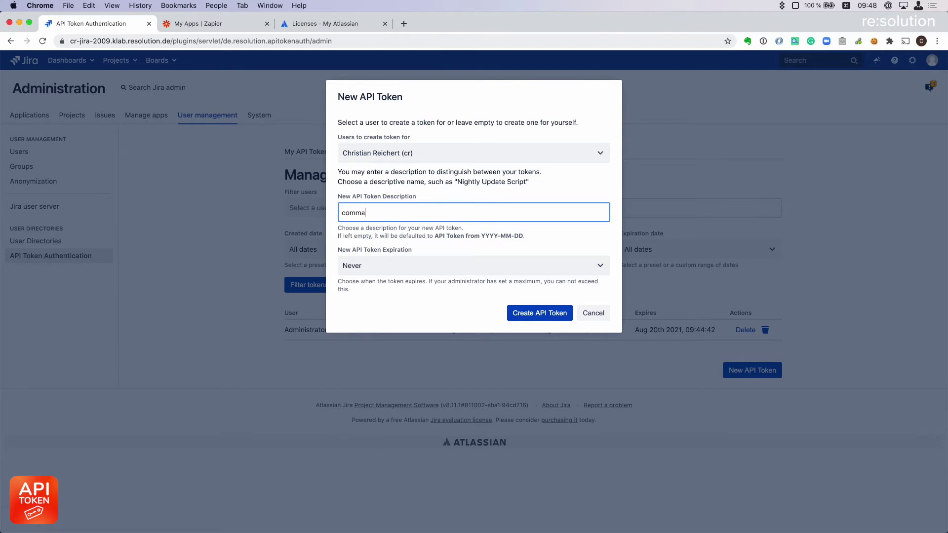
pyautogui.write('nd line token for cr')
pyautogui.click(473, 265)
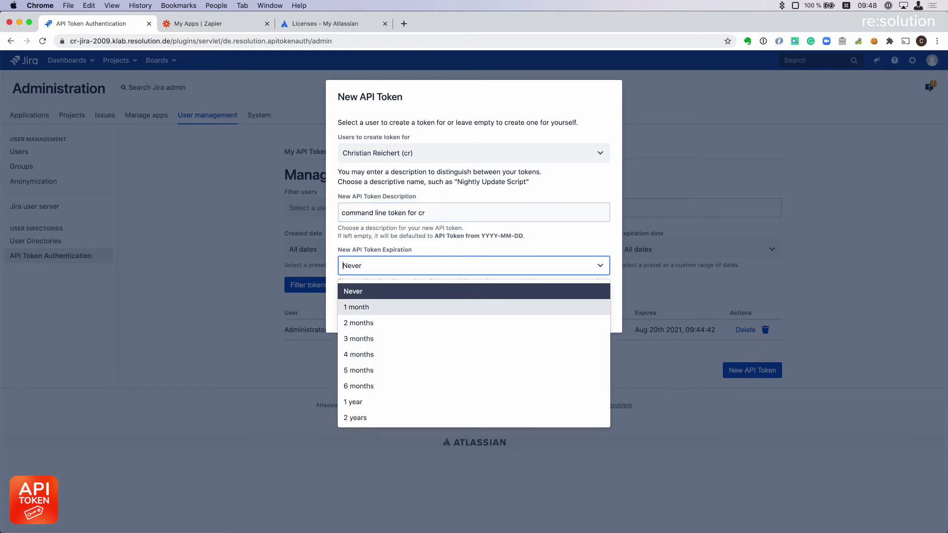
pyautogui.click(474, 307)
pyautogui.click(539, 313)
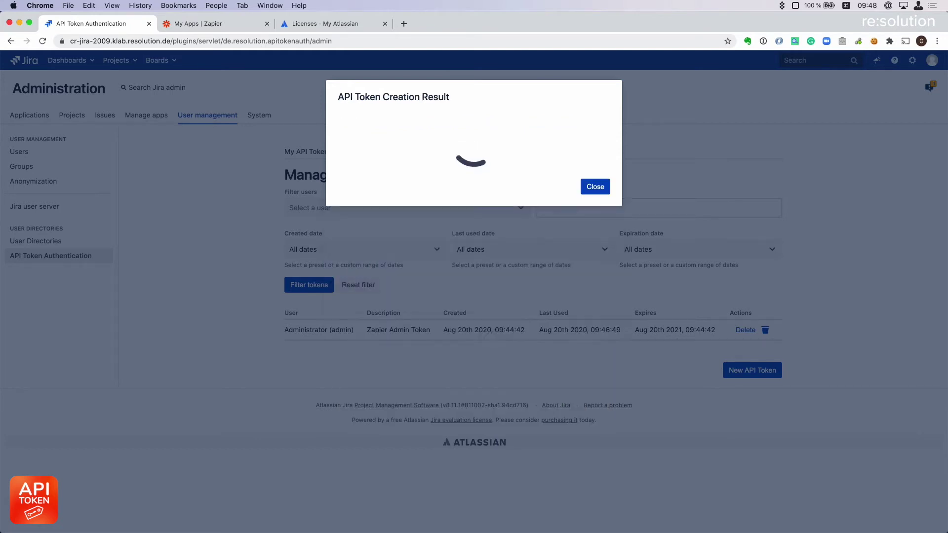
# Save the new command line token in the CodeRunner notes on its own 'cr -' line.
pyautogui.click(602, 189)
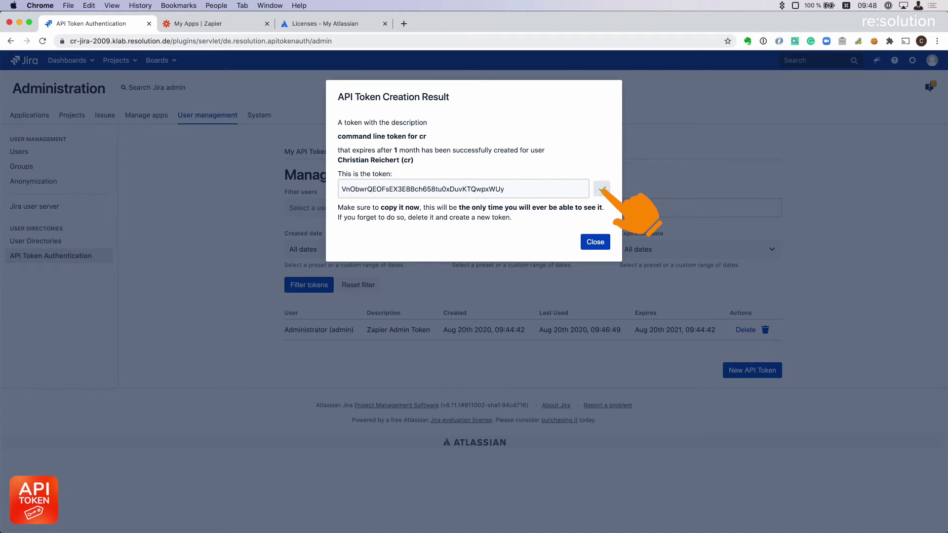
pyautogui.press('super+Tab')
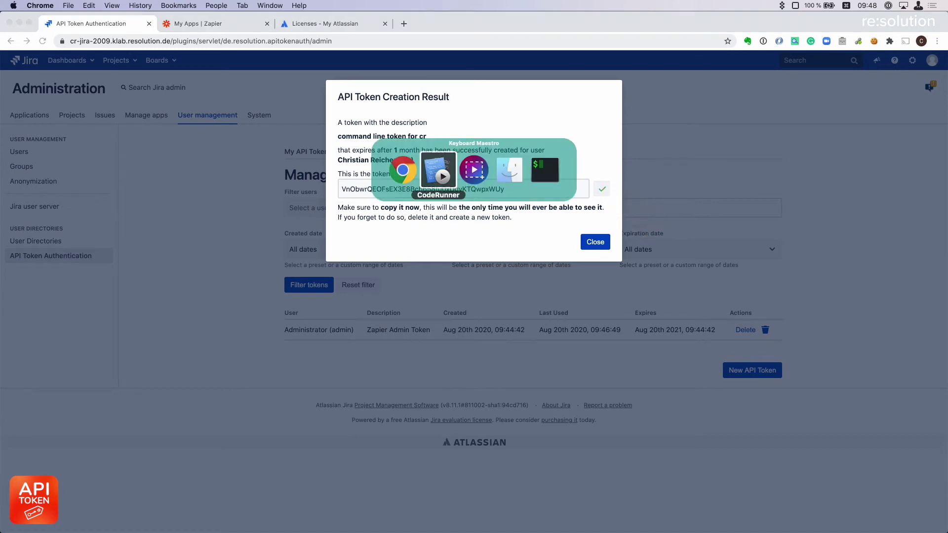
pyautogui.press('super+Tab')
pyautogui.press('super+shift+Tab')
pyautogui.press('super+shift+Tab')
pyautogui.press('super+Tab')
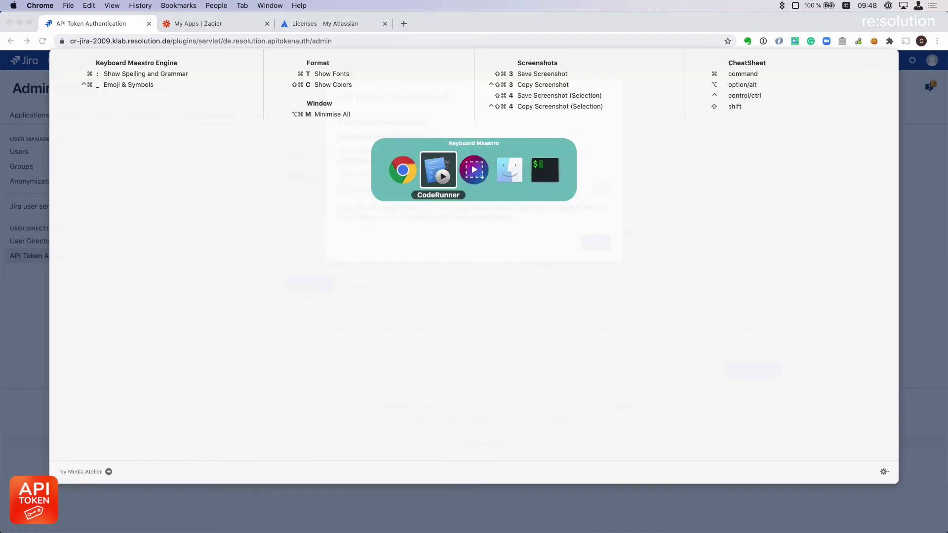
pyautogui.click(528, 249)
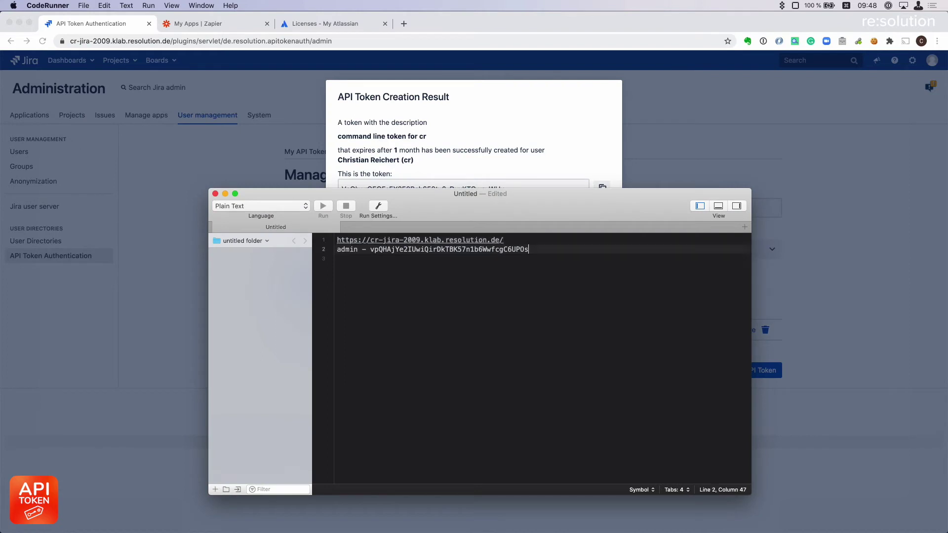
pyautogui.press('Return')
pyautogui.press('Return')
pyautogui.press('Return')
pyautogui.write('cr')
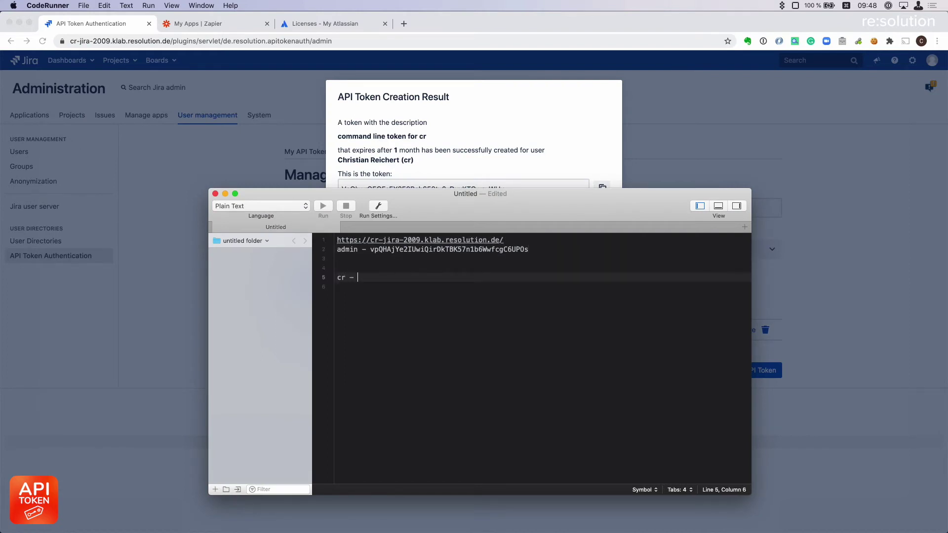
pyautogui.write(' -')
pyautogui.press('super+v')
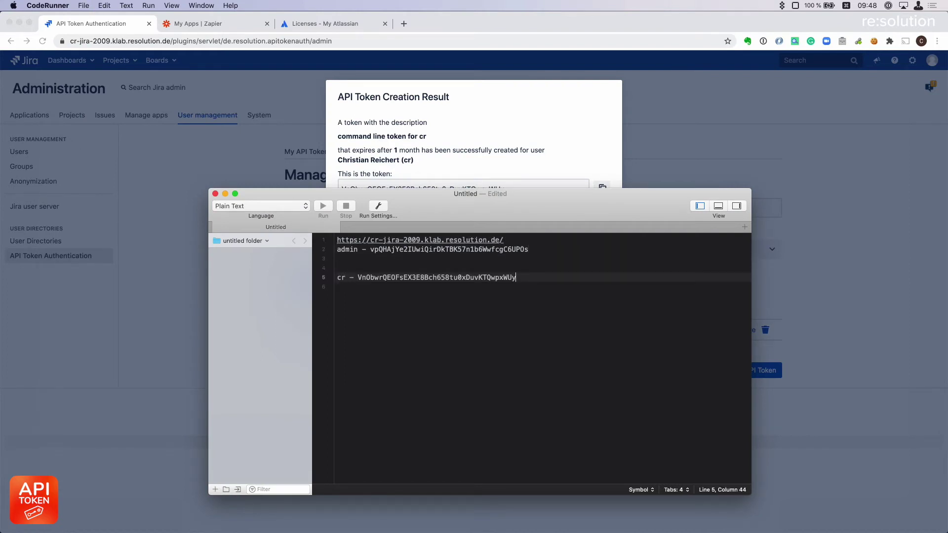
pyautogui.hotkey('alt', 'shift', 'Left')
pyautogui.press('super+c')
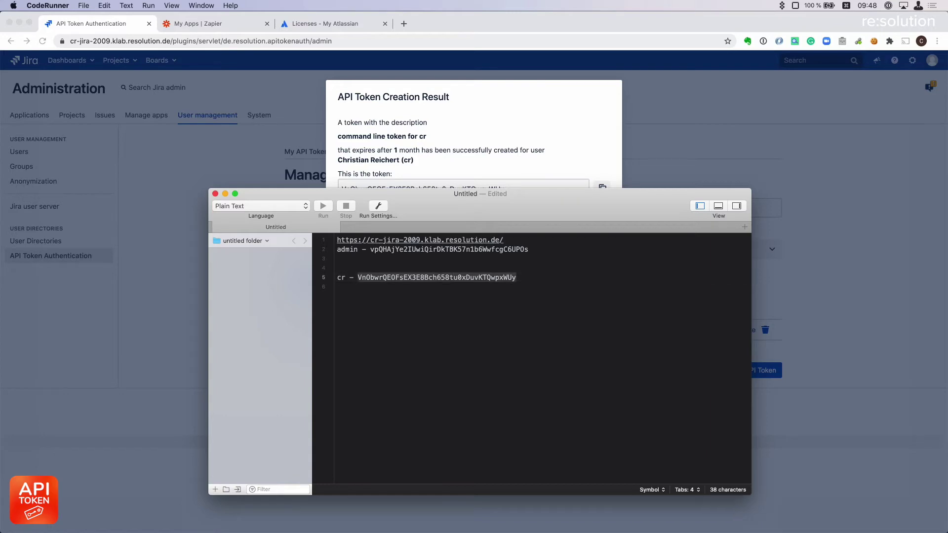
# Close the token result so Jira lists the command line token expiring Sep 20th 2020.
pyautogui.press('super+Tab')
pyautogui.click(595, 243)
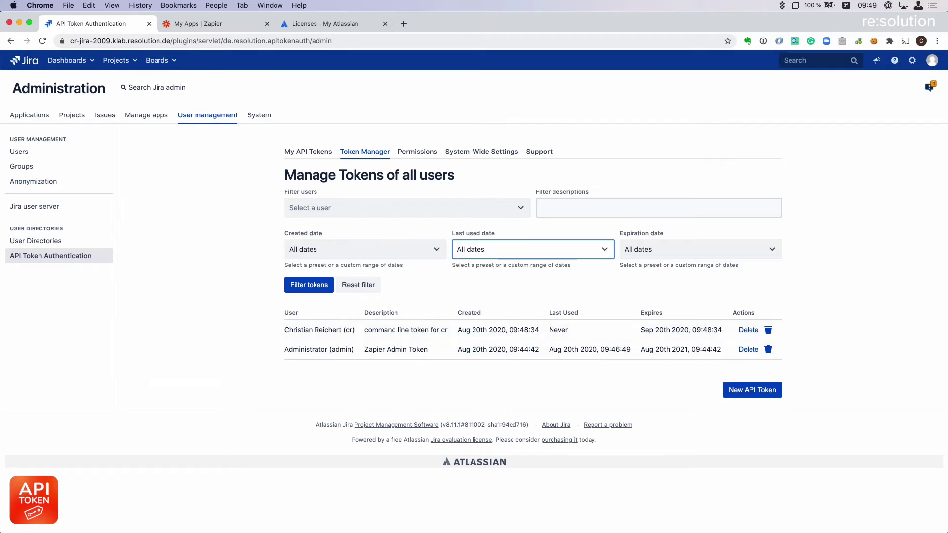
pyautogui.moveTo(9, 246)
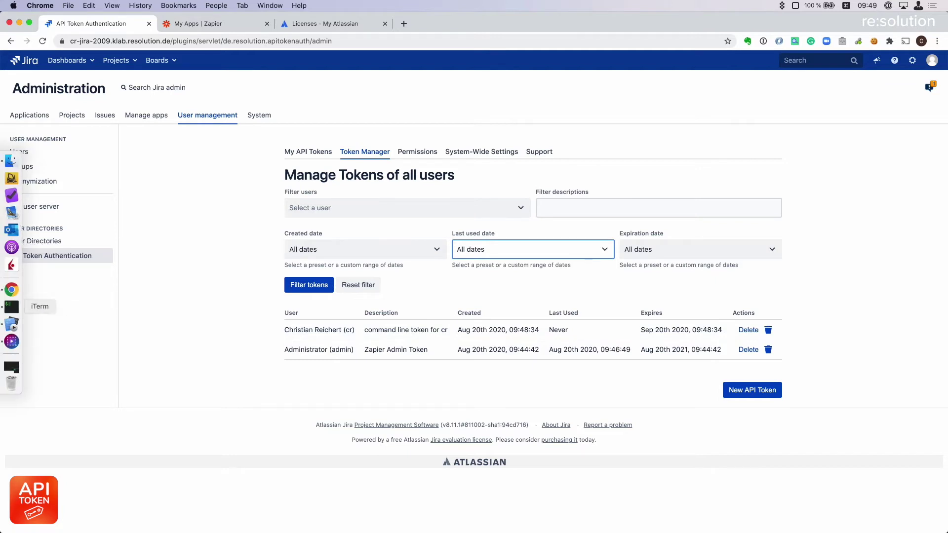
pyautogui.click(12, 307)
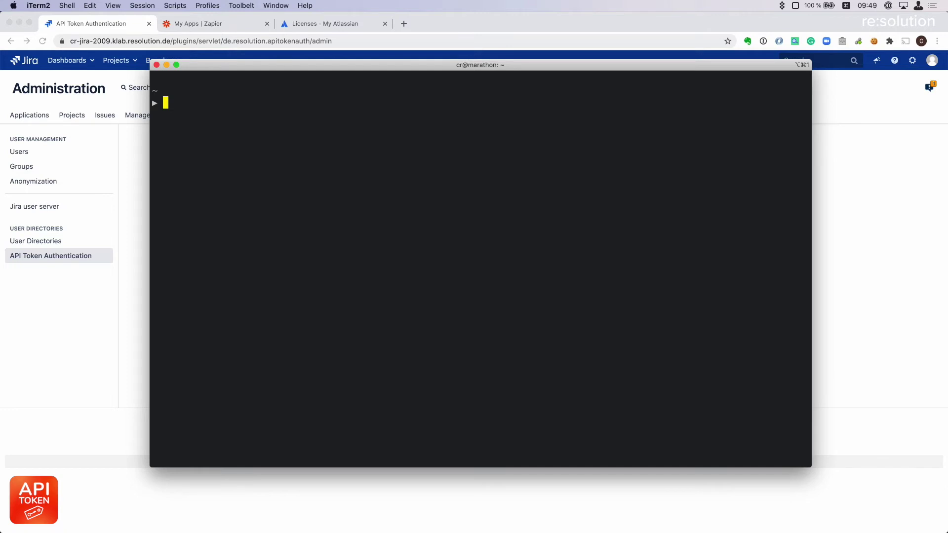
# Run the curl -u request to /rest/api/2/myself with the new API token as password.
pyautogui.write('clear')
pyautogui.press('Return')
pyautogui.press('super+v')
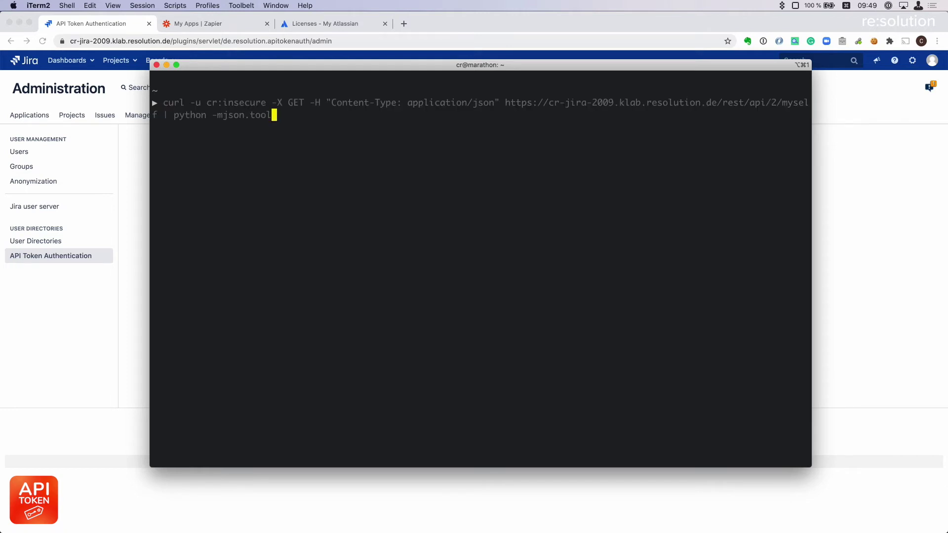
pyautogui.press('Left')
pyautogui.press('Left')
pyautogui.press('Left')
pyautogui.press('Left')
pyautogui.press('Left')
pyautogui.press('Left')
pyautogui.press('Left')
pyautogui.press('Left')
pyautogui.press('Left')
pyautogui.press('Left')
pyautogui.press('Left')
pyautogui.press('Left')
pyautogui.press('Left')
pyautogui.press('Left')
pyautogui.press('Left')
pyautogui.press('Left')
pyautogui.press('Left')
pyautogui.press('Left')
pyautogui.press('Left')
pyautogui.press('Left')
pyautogui.press('Left')
pyautogui.press('Left')
pyautogui.press('Left')
pyautogui.press('Left')
pyautogui.press('Left')
pyautogui.press('Left')
pyautogui.press('Left')
pyautogui.press('Left')
pyautogui.press('Left')
pyautogui.press('Left')
pyautogui.press('Left')
pyautogui.press('Left')
pyautogui.press('Left')
pyautogui.press('Left')
pyautogui.press('Left')
pyautogui.press('Left')
pyautogui.press('Left')
pyautogui.press('Left')
pyautogui.press('Left')
pyautogui.press('Left')
pyautogui.press('Left')
pyautogui.press('Left')
pyautogui.press('Left')
pyautogui.press('Left')
pyautogui.press('Left')
pyautogui.press('Left')
pyautogui.press('Left')
pyautogui.press('Left')
pyautogui.press('Left')
pyautogui.press('Left')
pyautogui.press('Left')
pyautogui.press('Left')
pyautogui.press('Left')
pyautogui.press('Left')
pyautogui.press('Left')
pyautogui.press('Left')
pyautogui.press('Left')
pyautogui.press('Left')
pyautogui.press('Left')
pyautogui.press('Left')
pyautogui.press('Left')
pyautogui.press('Left')
pyautogui.press('Left')
pyautogui.press('Left')
pyautogui.press('Left')
pyautogui.press('Left')
pyautogui.press('Left')
pyautogui.press('Left')
pyautogui.press('Left')
pyautogui.press('Left')
pyautogui.press('Left')
pyautogui.press('Left')
pyautogui.press('Left')
pyautogui.press('Left')
pyautogui.press('Left')
pyautogui.press('Left')
pyautogui.press('Left')
pyautogui.press('Left')
pyautogui.press('Left')
pyautogui.press('Left')
pyautogui.press('Left')
pyautogui.press('Left')
pyautogui.press('Left')
pyautogui.press('Left')
pyautogui.press('Left')
pyautogui.press('Left')
pyautogui.press('Left')
pyautogui.press('Left')
pyautogui.press('Left')
pyautogui.press('Left')
pyautogui.press('Left')
pyautogui.press('Left')
pyautogui.press('Left')
pyautogui.press('Left')
pyautogui.press('Left')
pyautogui.press('Left')
pyautogui.press('Left')
pyautogui.press('Left')
pyautogui.press('Left')
pyautogui.press('Left')
pyautogui.press('Left')
pyautogui.press('Left')
pyautogui.press('Left')
pyautogui.press('Left')
pyautogui.press('Left')
pyautogui.press('Left')
pyautogui.press('Left')
pyautogui.press('Left')
pyautogui.press('BackSpace')
pyautogui.press('BackSpace')
pyautogui.press('BackSpace')
pyautogui.press('BackSpace')
pyautogui.press('BackSpace')
pyautogui.press('BackSpace')
pyautogui.press('BackSpace')
pyautogui.press('BackSpace')
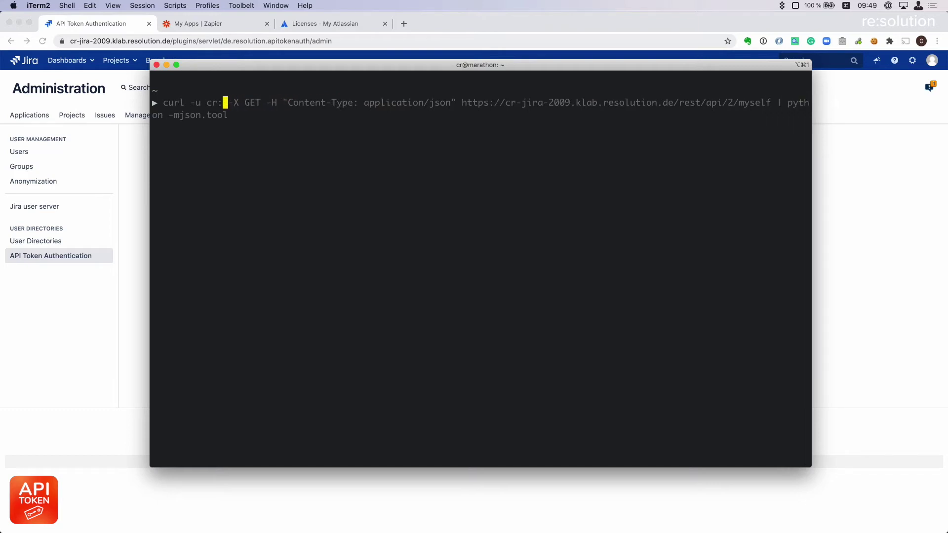
pyautogui.press('super+v')
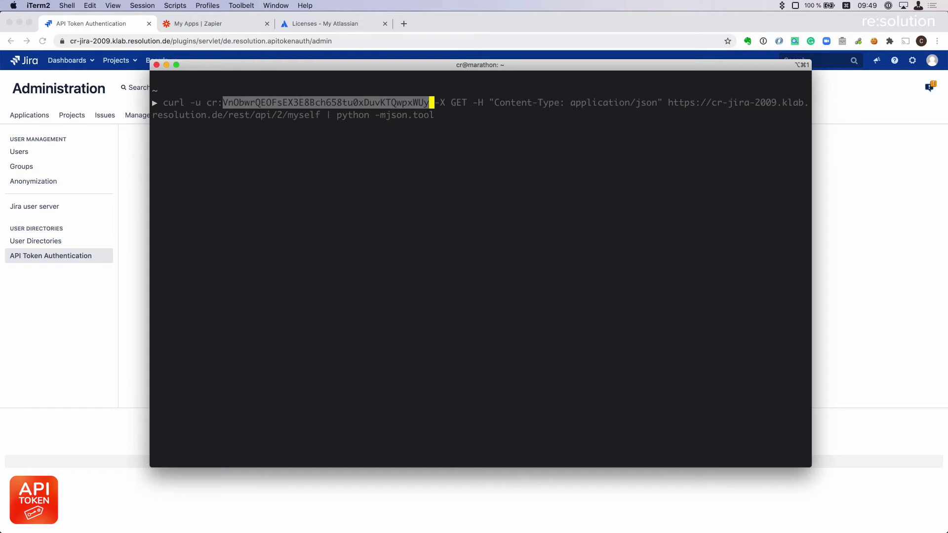
pyautogui.press('Return')
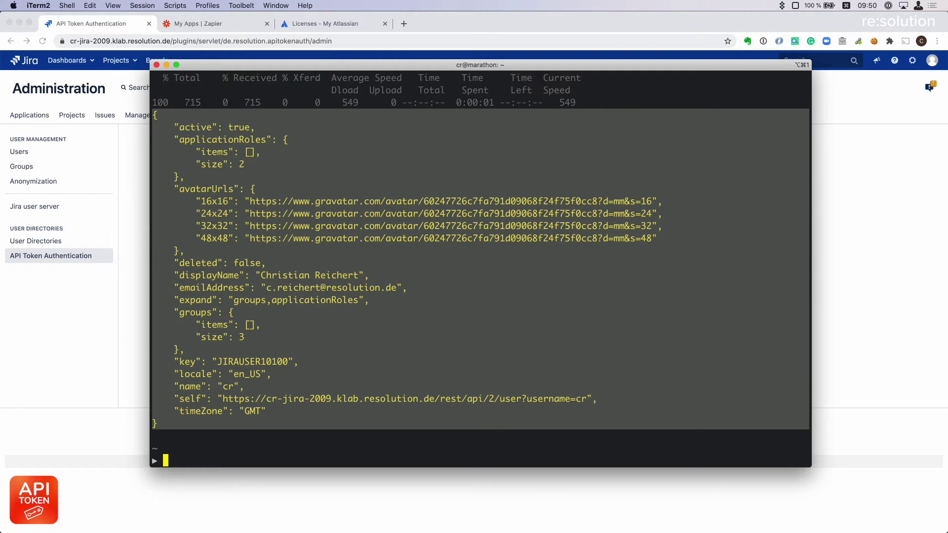
# After reviewing the JSON user profile, go back to Jira's API Token Permissions page.
pyautogui.press('super+Tab')
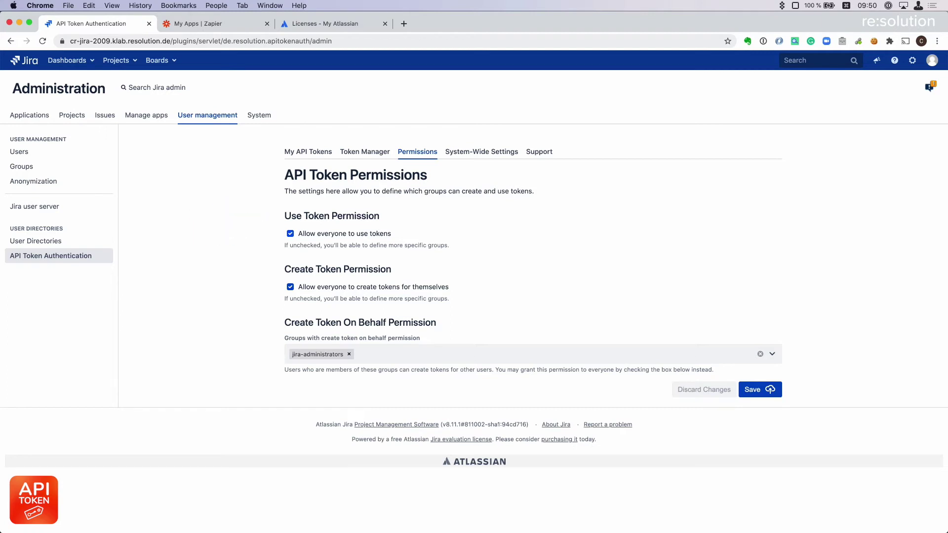
# Uncheck 'Allow everyone' for token use and restrict it to jira-core-users.
pyautogui.click(290, 233)
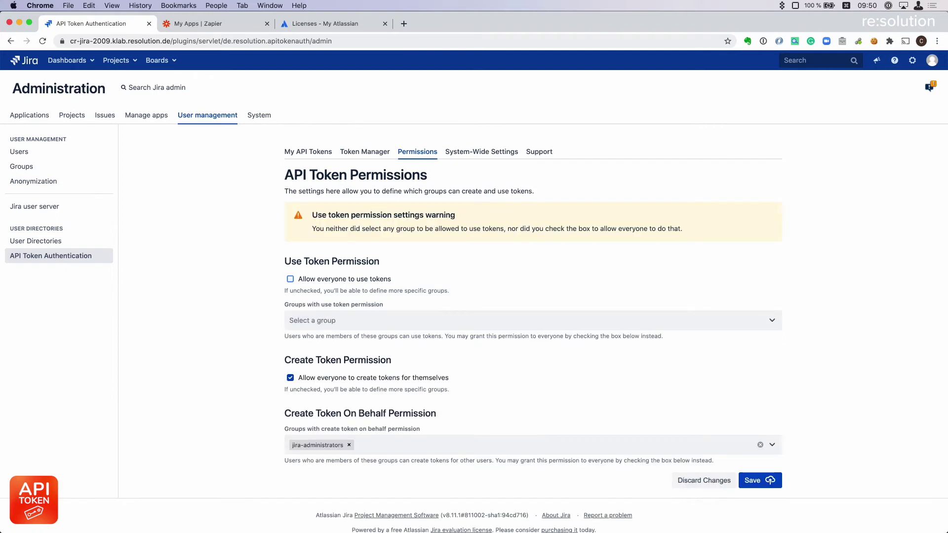
pyautogui.click(316, 320)
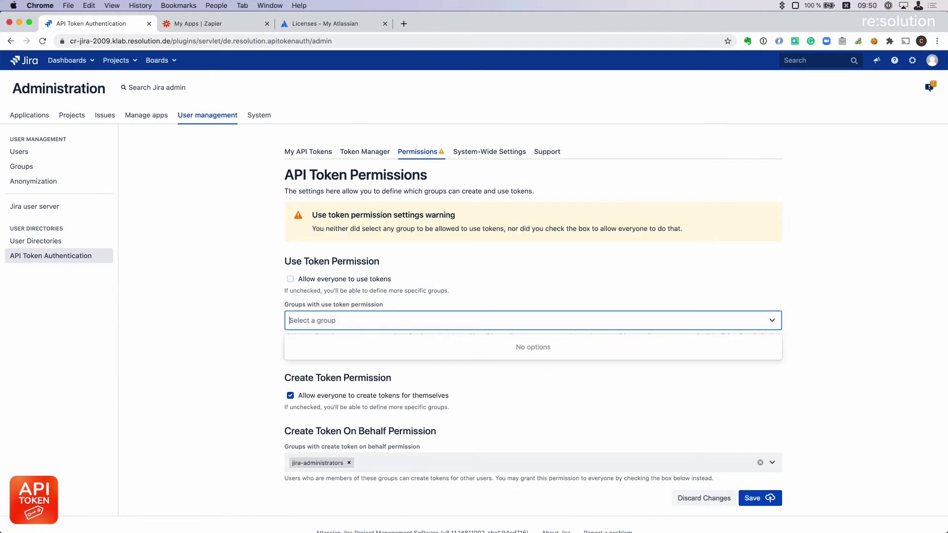
pyautogui.write('jira')
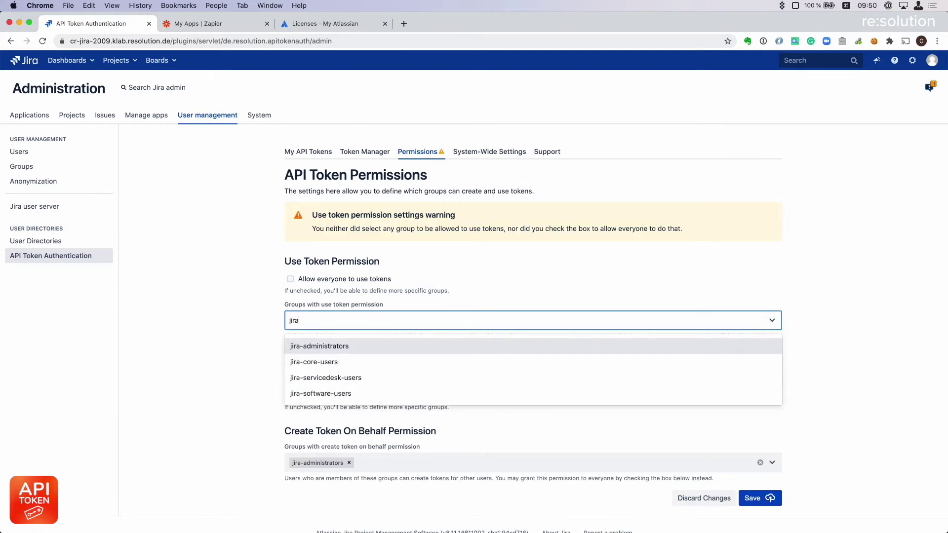
pyautogui.press('Down')
pyautogui.press('Down')
pyautogui.press('Up')
pyautogui.press('Return')
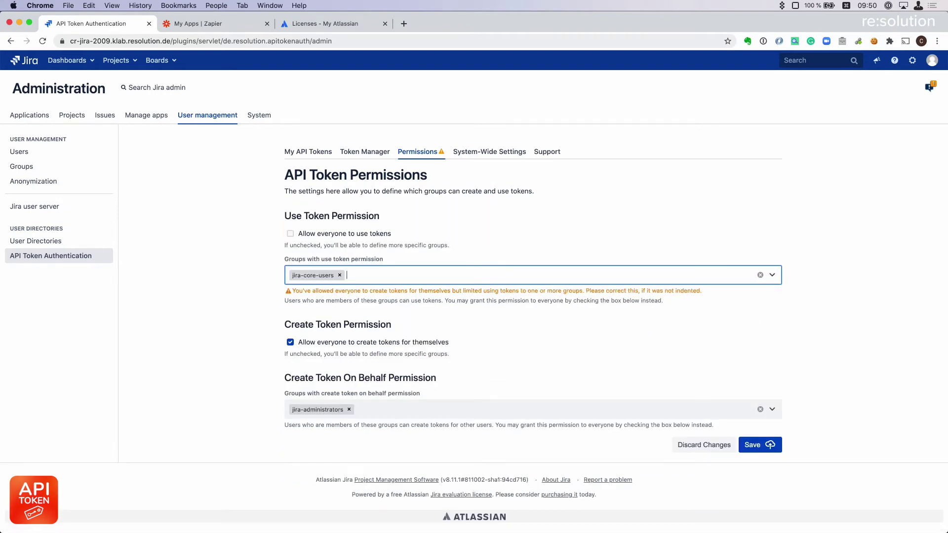
# Uncheck 'Allow everyone' for token creation and restrict it to jira-administrators.
pyautogui.click(290, 342)
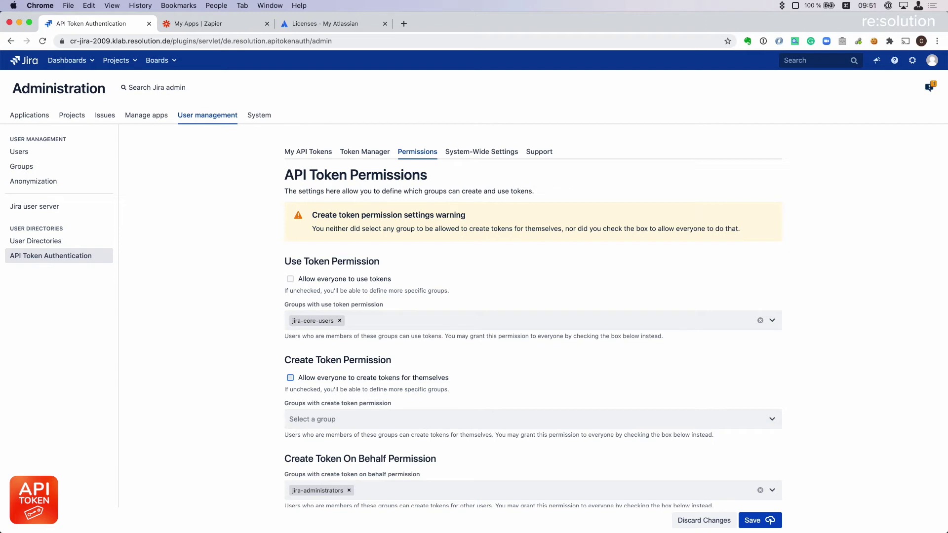
pyautogui.scroll(-2, 474, 290)
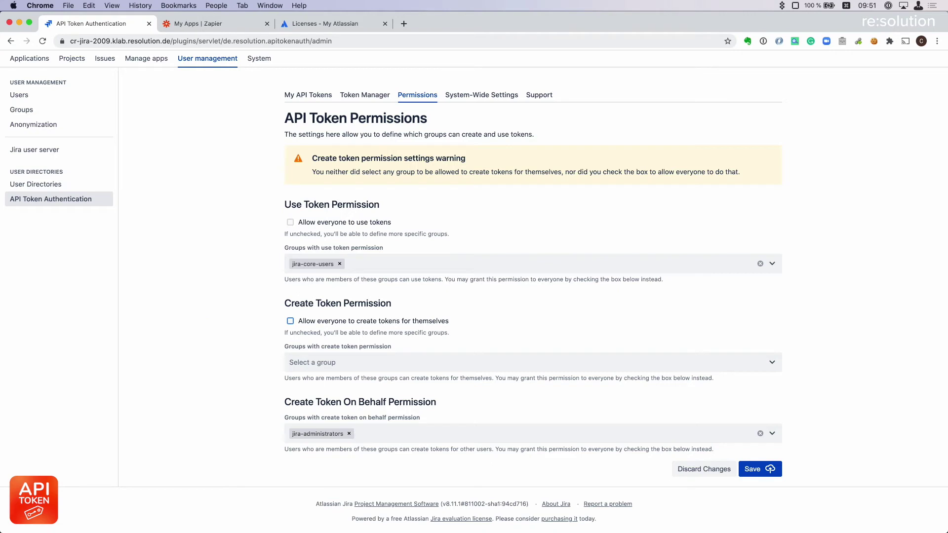
pyautogui.click(336, 362)
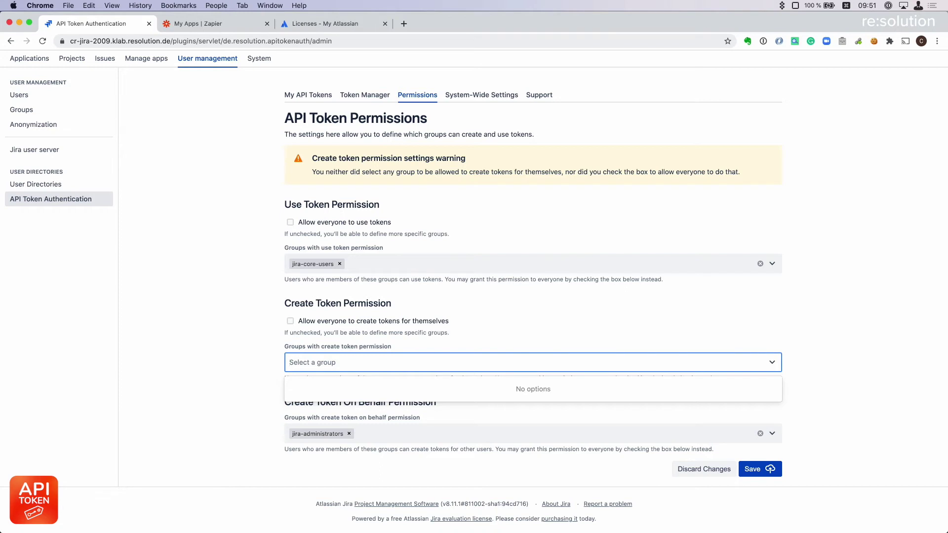
pyautogui.write('jira')
pyautogui.press('Return')
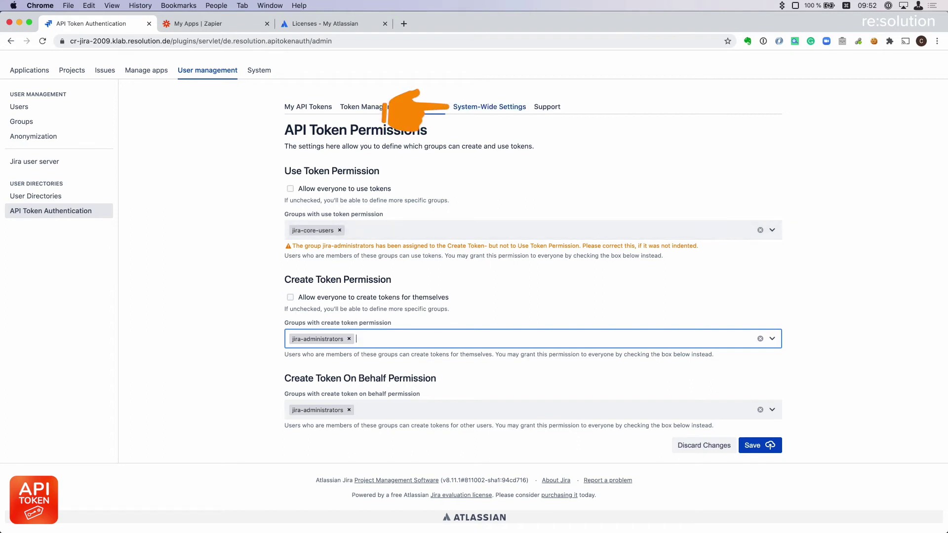
# Go to System-Wide Settings and check the Token validity time options, keeping Never.
pyautogui.click(489, 106)
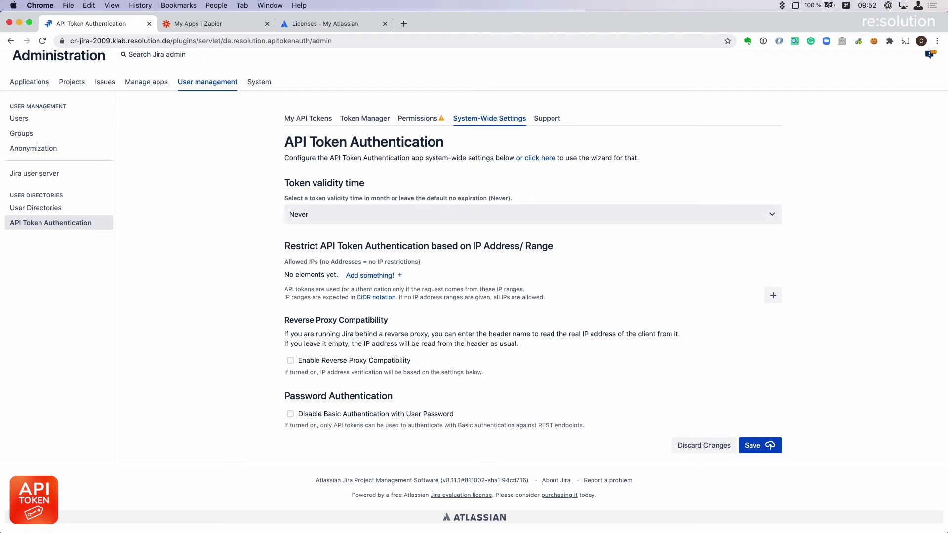
pyautogui.click(289, 214)
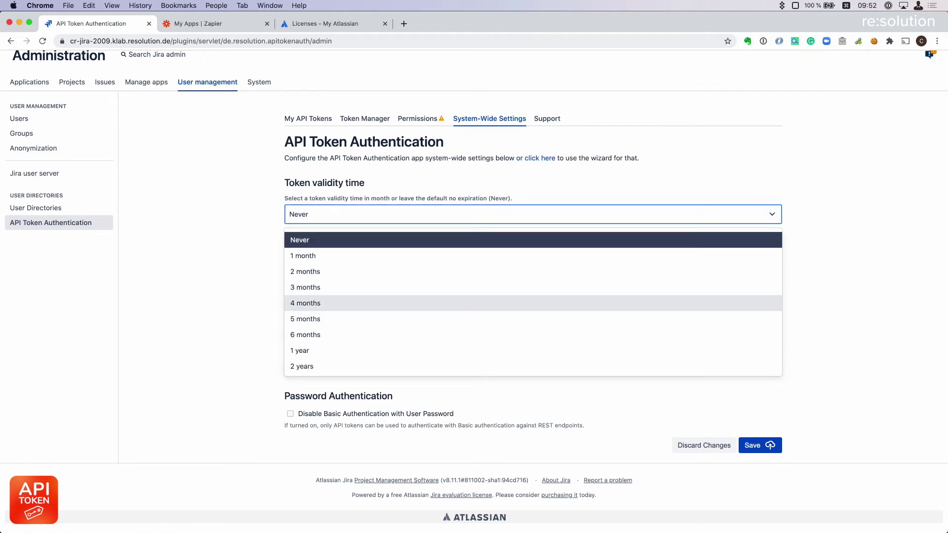
pyautogui.scroll(-1, 533, 348)
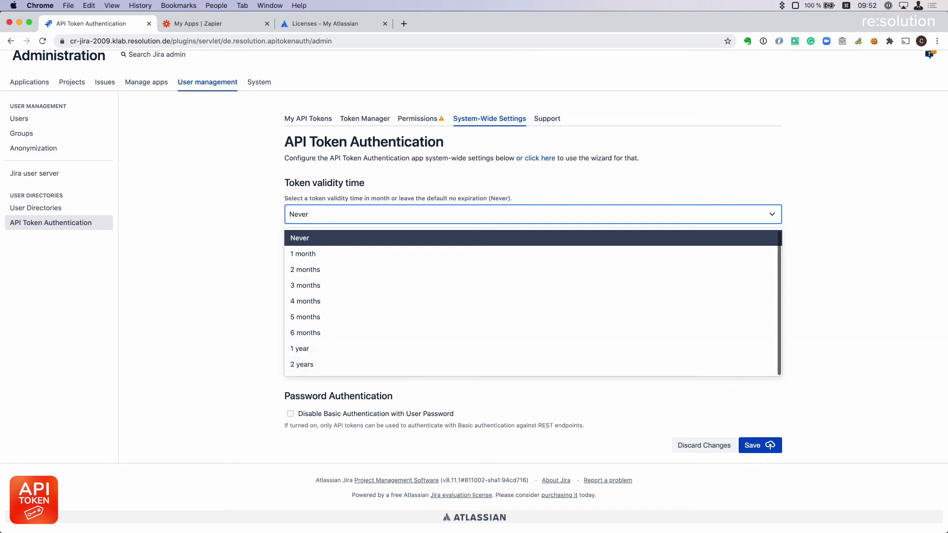
pyautogui.click(300, 238)
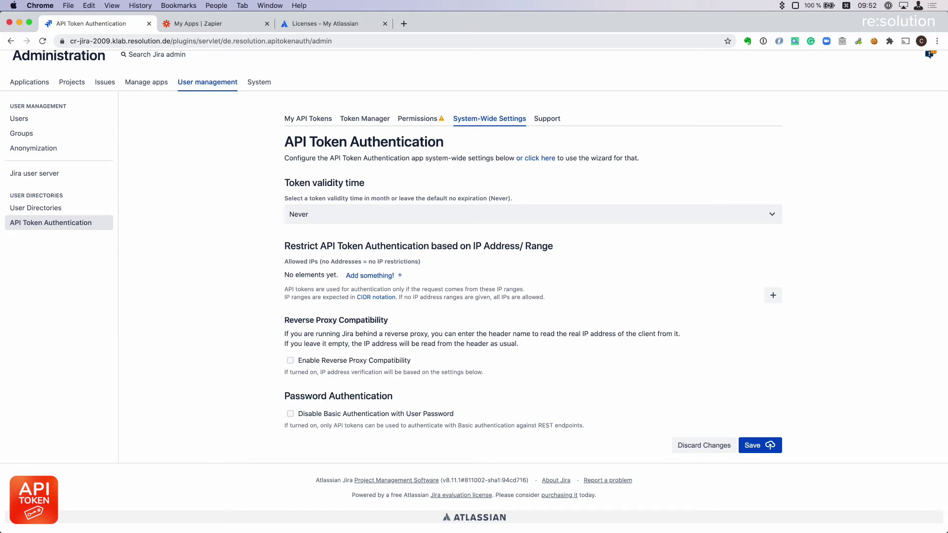
# Add 192.168.0.0/24 as the allowed IP range for API tokens and save.
pyautogui.click(369, 275)
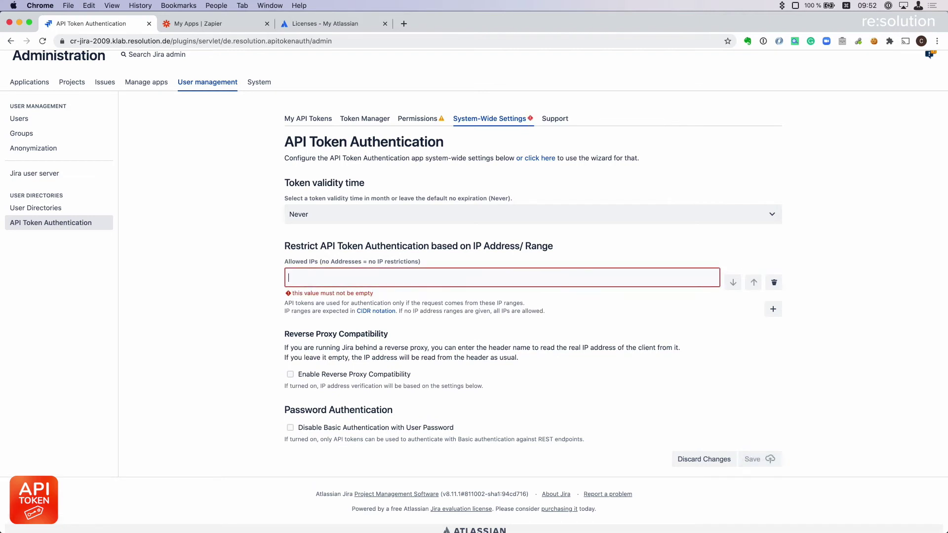
pyautogui.write('192.')
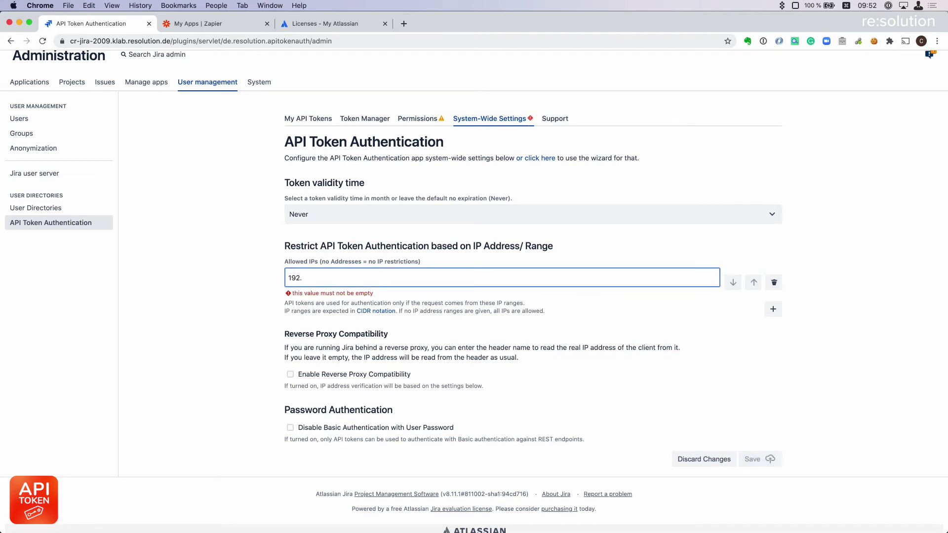
pyautogui.write('168.0.0/24')
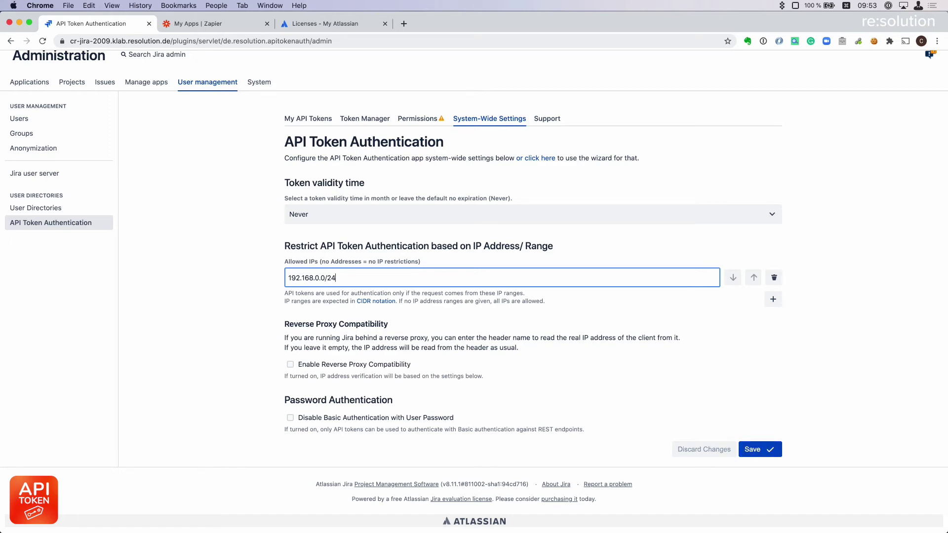
pyautogui.press('super+Tab')
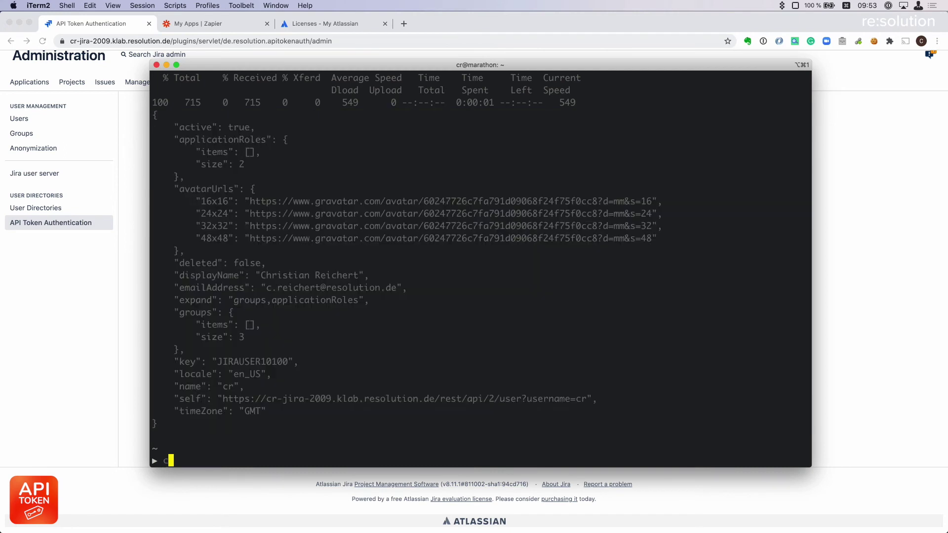
# Clear the terminal and rerun the API-token curl request.
pyautogui.write('clear')
pyautogui.press('Return')
pyautogui.write('curl')
pyautogui.press('Up')
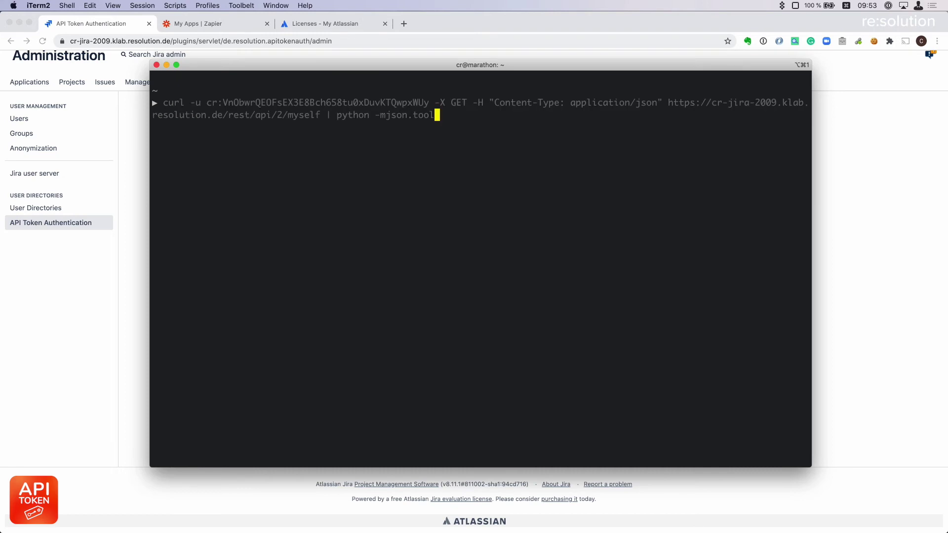
pyautogui.press('Return')
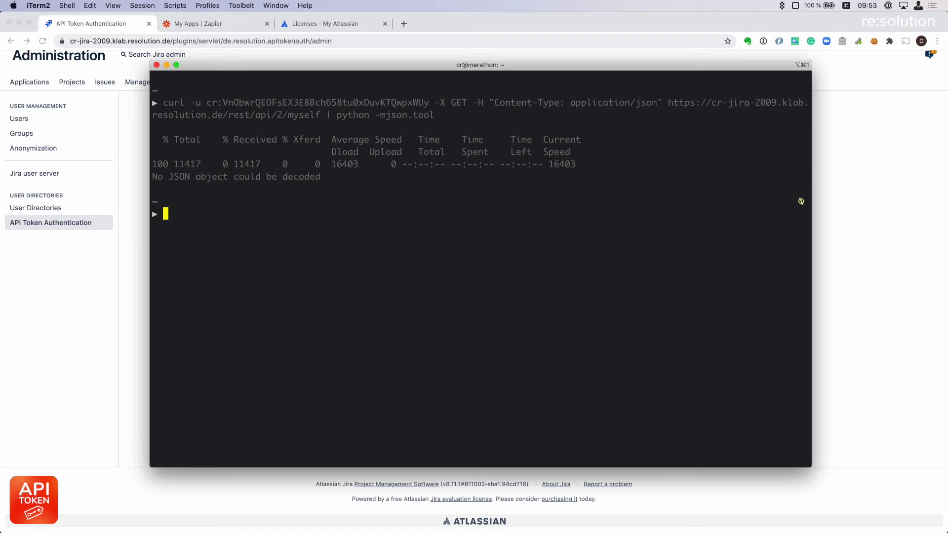
# Rerun the curl without the '| python -m json.tool' pipe to reveal the 403 Forbidden page.
pyautogui.press('Up')
pyautogui.press('BackSpace')
pyautogui.press('BackSpace')
pyautogui.press('BackSpace')
pyautogui.press('BackSpace')
pyautogui.press('BackSpace')
pyautogui.press('BackSpace')
pyautogui.press('BackSpace')
pyautogui.press('BackSpace')
pyautogui.press('BackSpace')
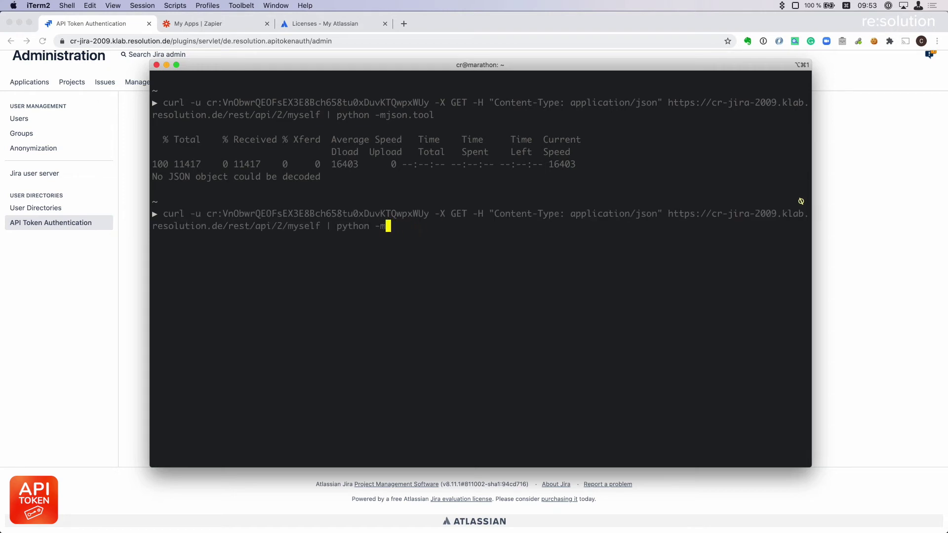
pyautogui.press('BackSpace')
pyautogui.press('BackSpace')
pyautogui.press('BackSpace')
pyautogui.press('BackSpace')
pyautogui.press('BackSpace')
pyautogui.press('BackSpace')
pyautogui.press('BackSpace')
pyautogui.press('BackSpace')
pyautogui.press('BackSpace')
pyautogui.press('BackSpace')
pyautogui.press('BackSpace')
pyautogui.press('BackSpace')
pyautogui.press('Return')
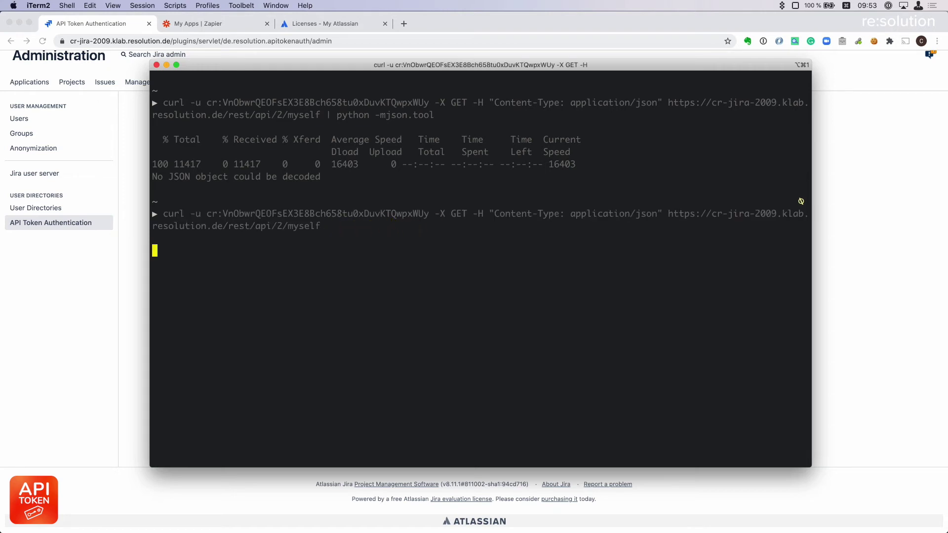
pyautogui.scroll(15, 481, 269)
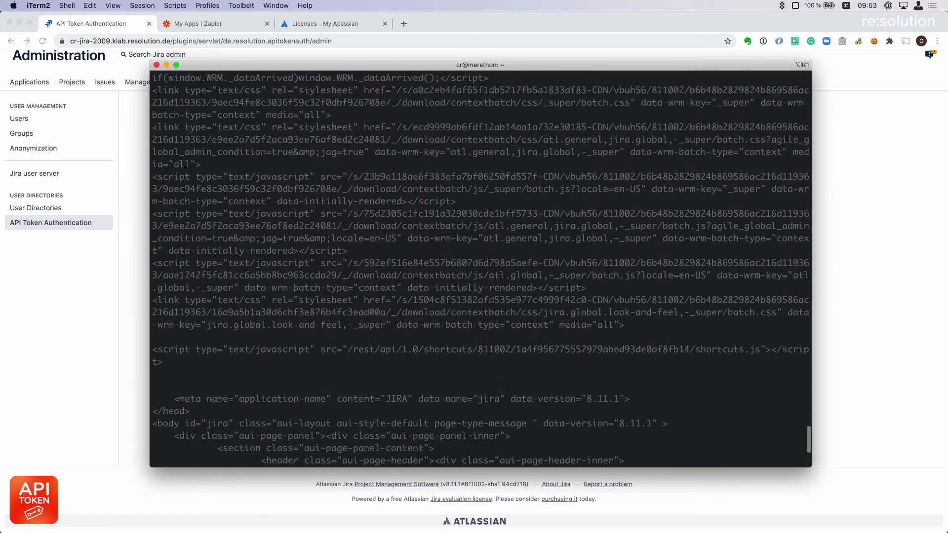
pyautogui.scroll(15, 481, 269)
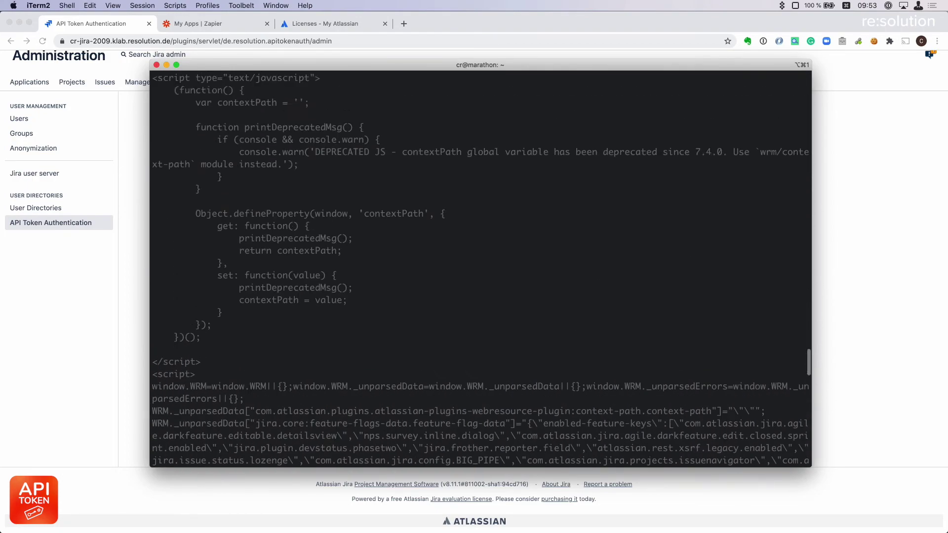
pyautogui.scroll(5, 481, 269)
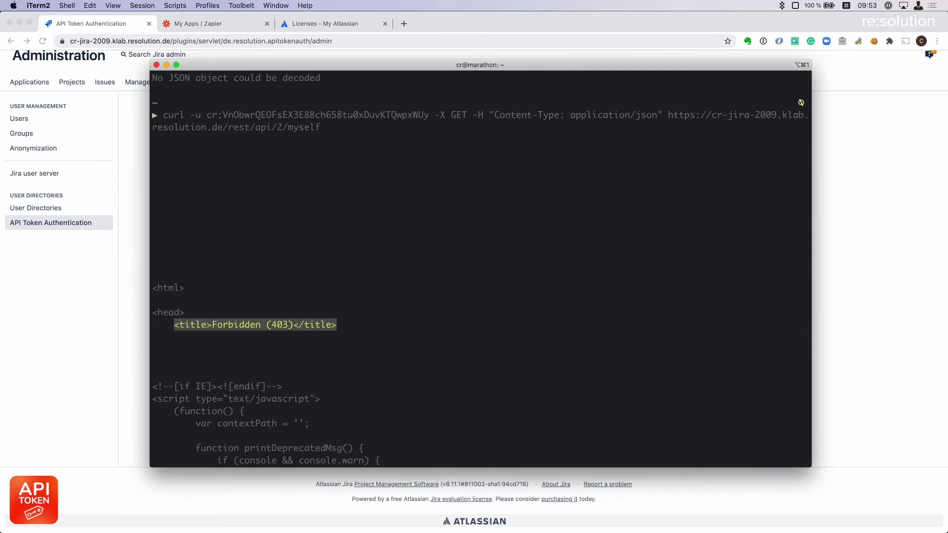
pyautogui.press('super+Tab')
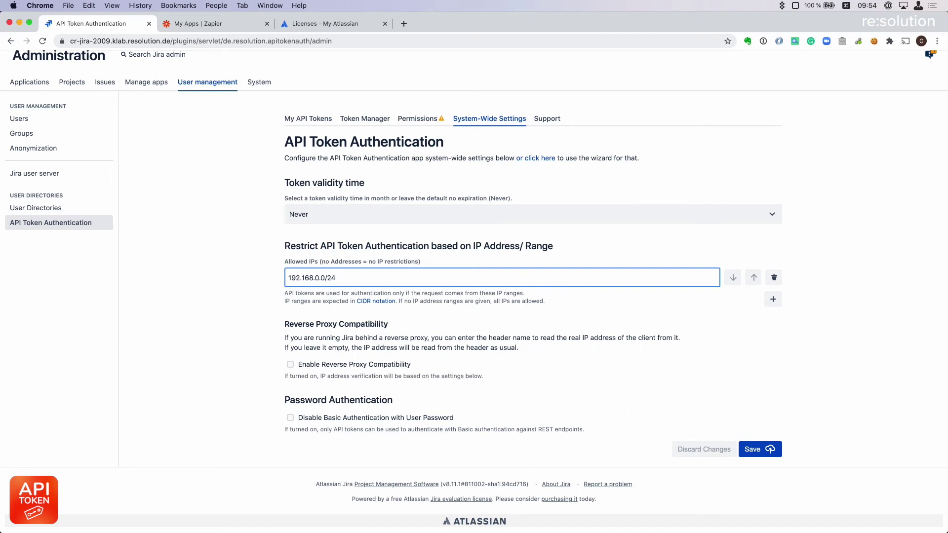
pyautogui.scroll(-1, 474, 296)
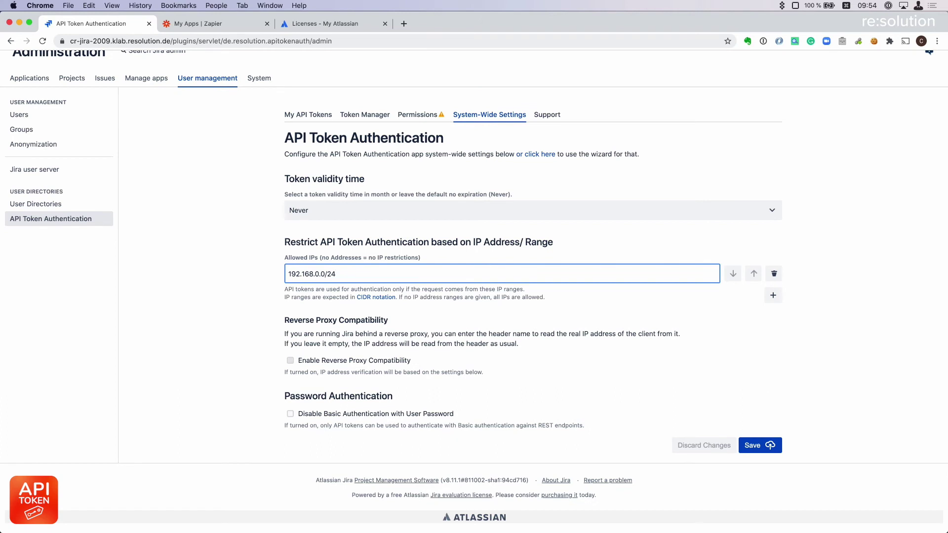
# Enable reverse proxy compatibility and enter 141.1.1.1 as a trusted proxy address.
pyautogui.click(290, 361)
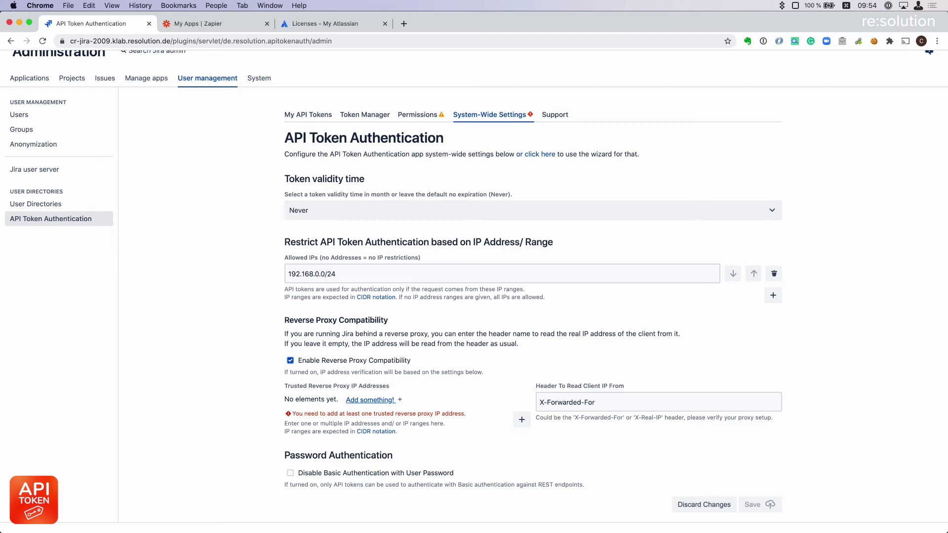
pyautogui.click(370, 400)
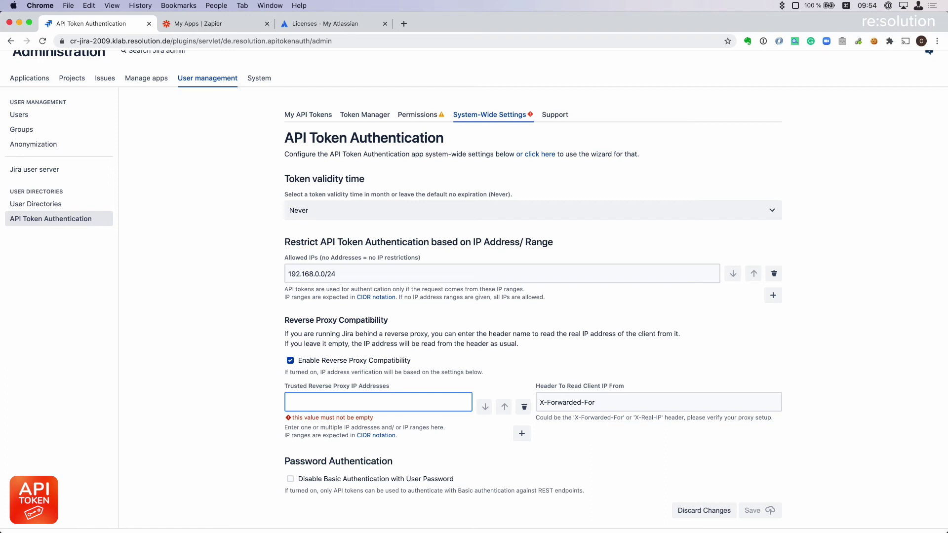
pyautogui.write('141.1.1.1')
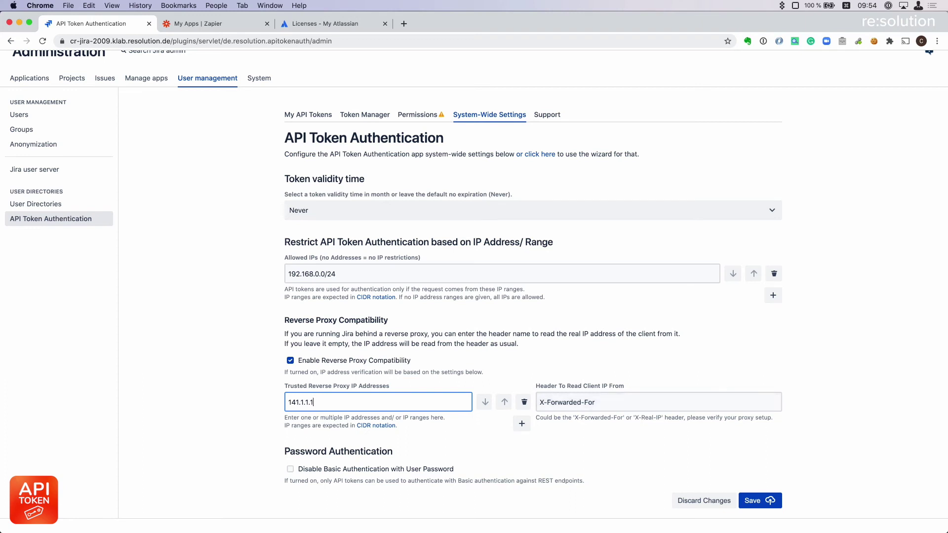
# Turn reverse proxy compatibility back off and delete the 192.168.0.0/24 allowed IP range.
pyautogui.moveTo(338, 274); pyautogui.dragTo(286, 273)
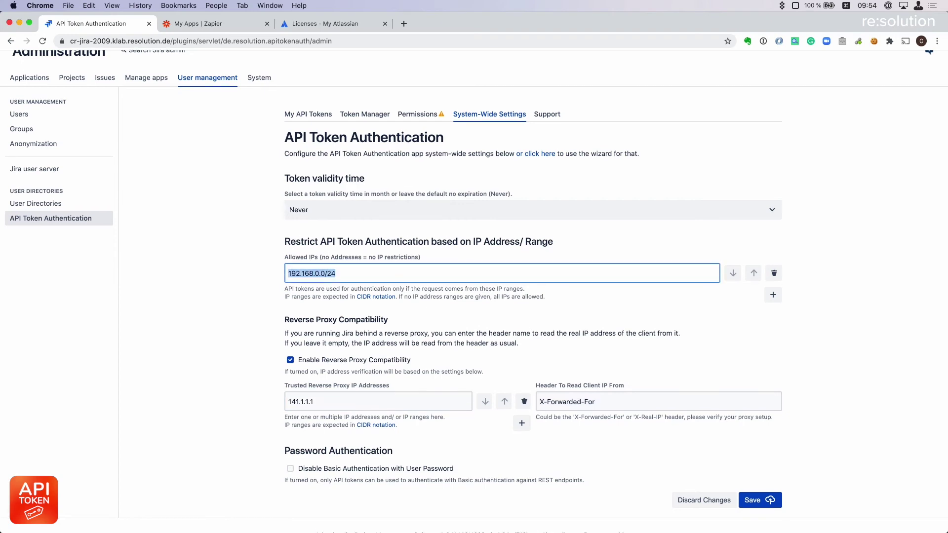
pyautogui.scroll(-3, 474, 291)
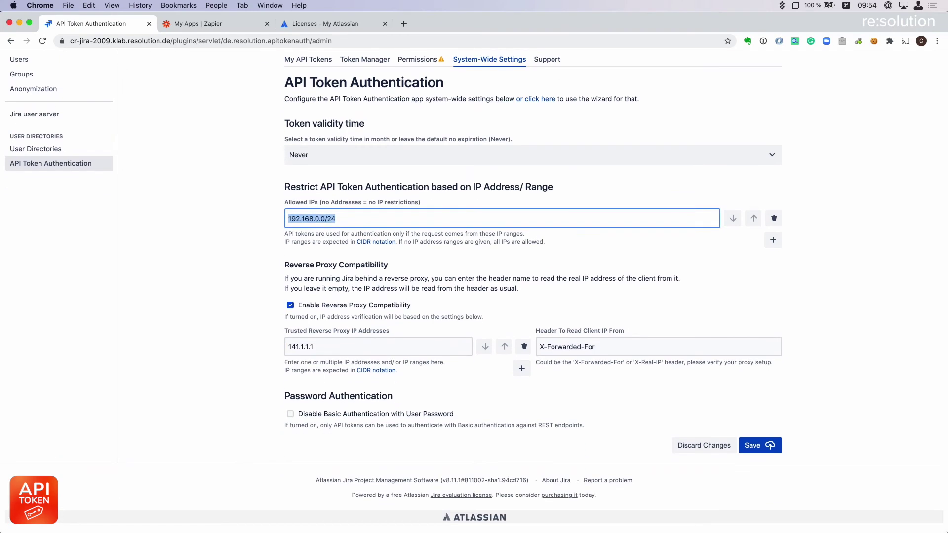
pyautogui.click(291, 305)
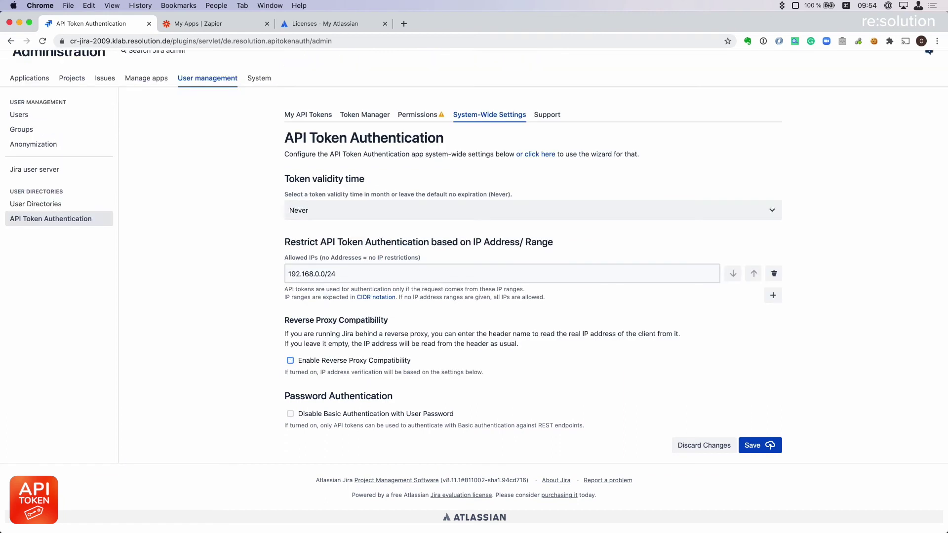
pyautogui.click(774, 273)
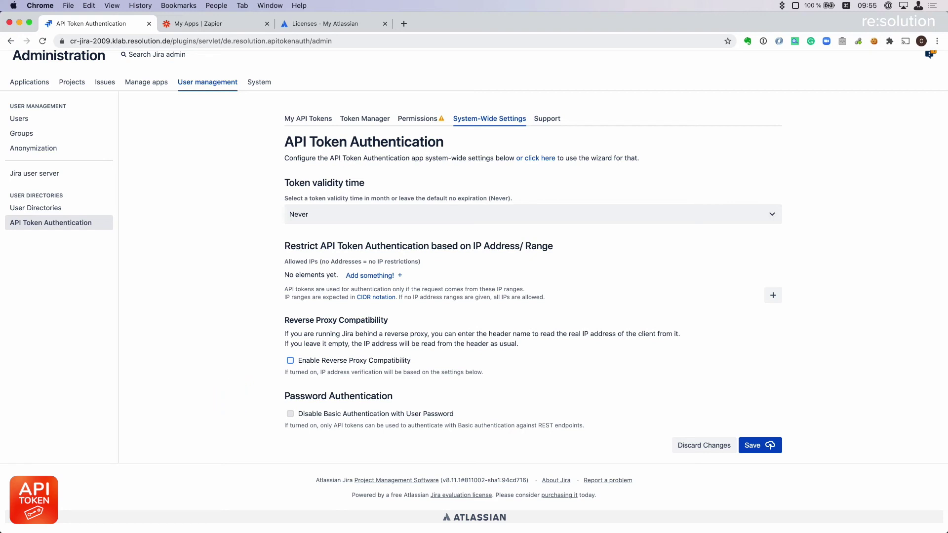
# Tick 'Disable Basic Authentication with User Password' and save the system-wide settings.
pyautogui.click(290, 414)
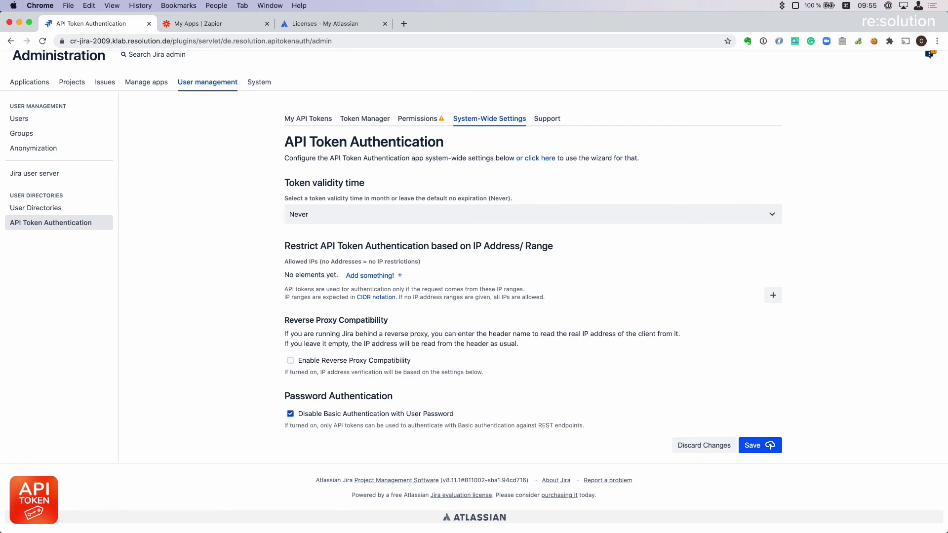
pyautogui.click(755, 446)
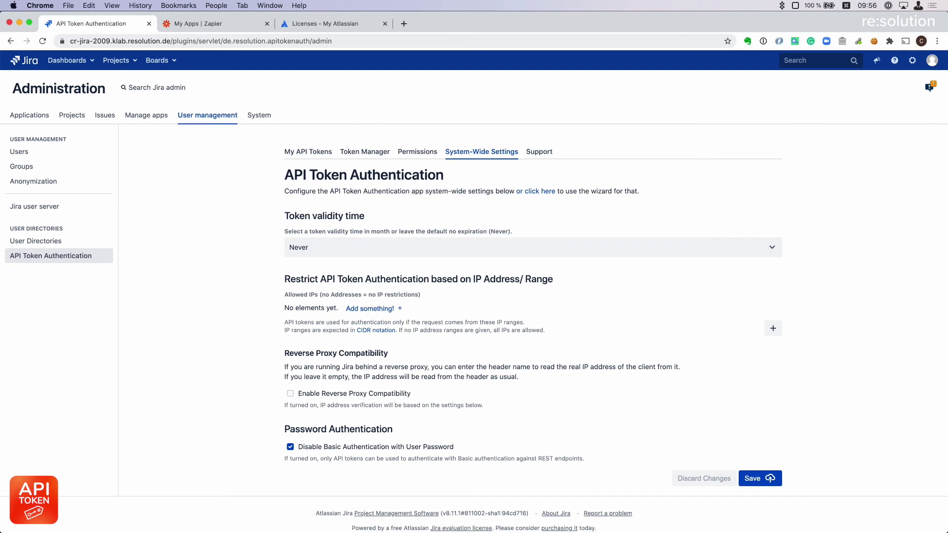
# Rerun the token curl to /rest/api/2/myself, getting the user's JSON, then recall it again.
pyautogui.press('super+Tab')
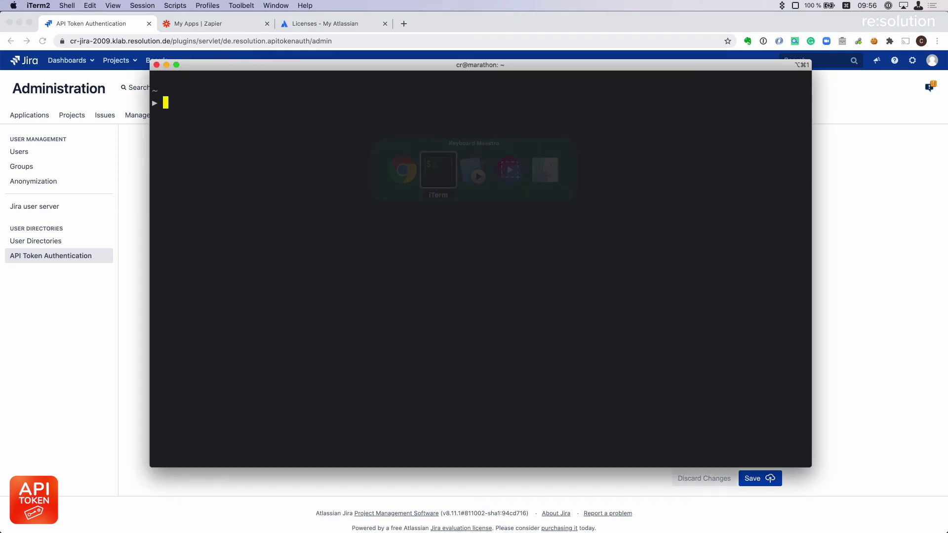
pyautogui.press('Up')
pyautogui.press('Up')
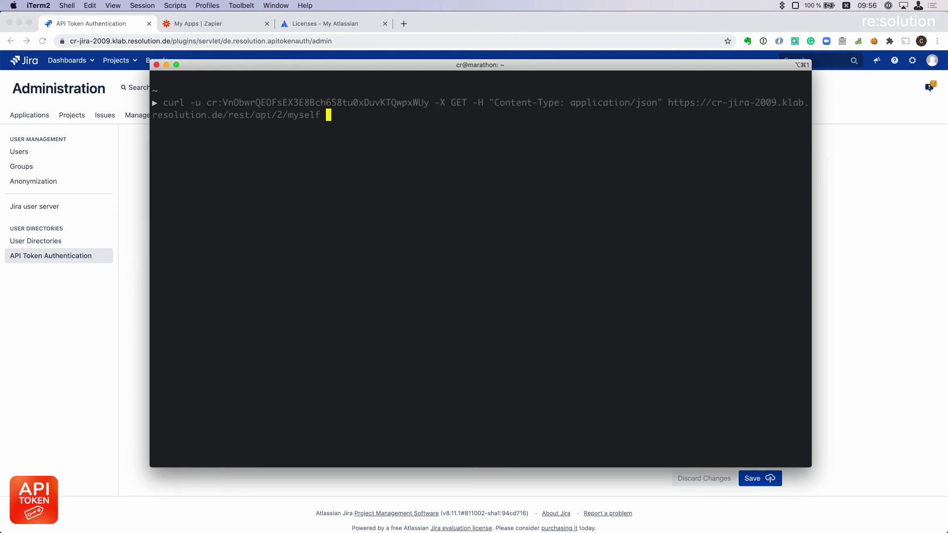
pyautogui.press('Return')
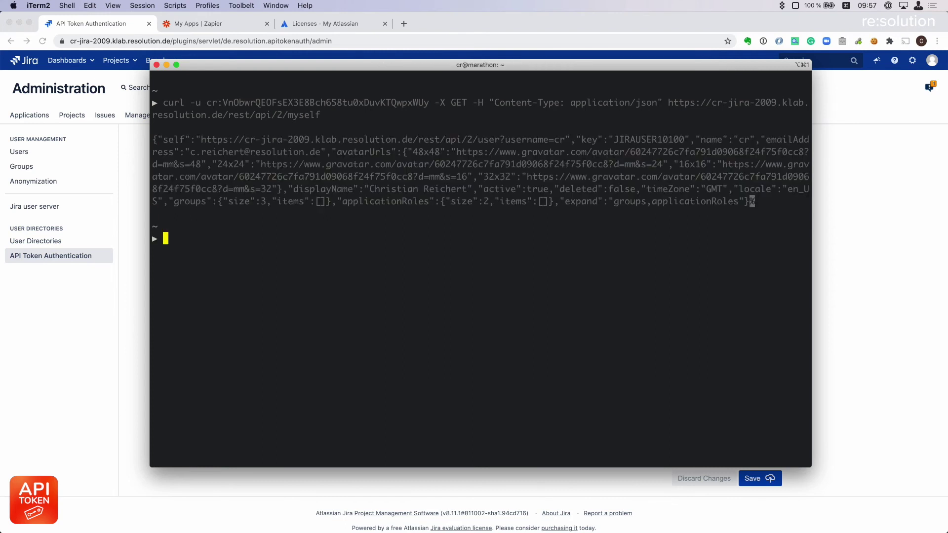
pyautogui.moveTo(152, 139); pyautogui.dragTo(787, 201)
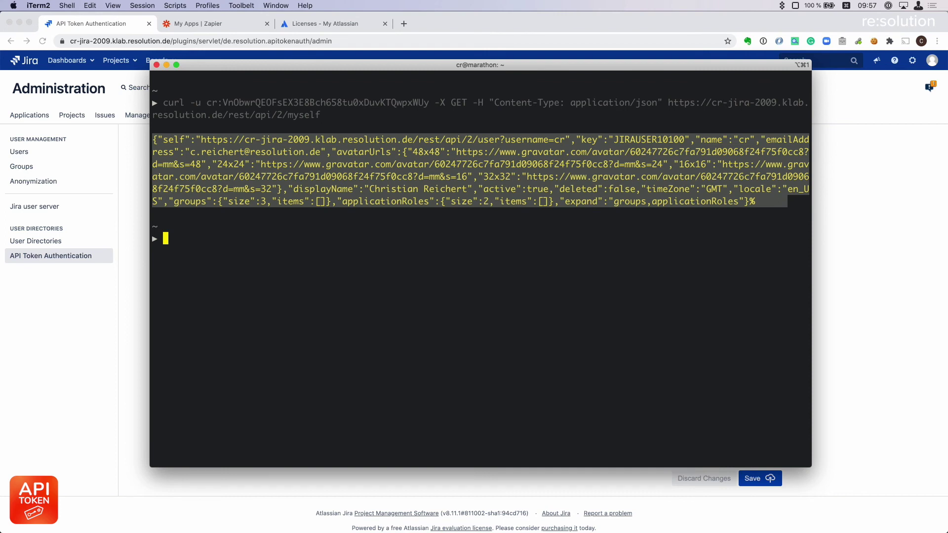
pyautogui.click(557, 149)
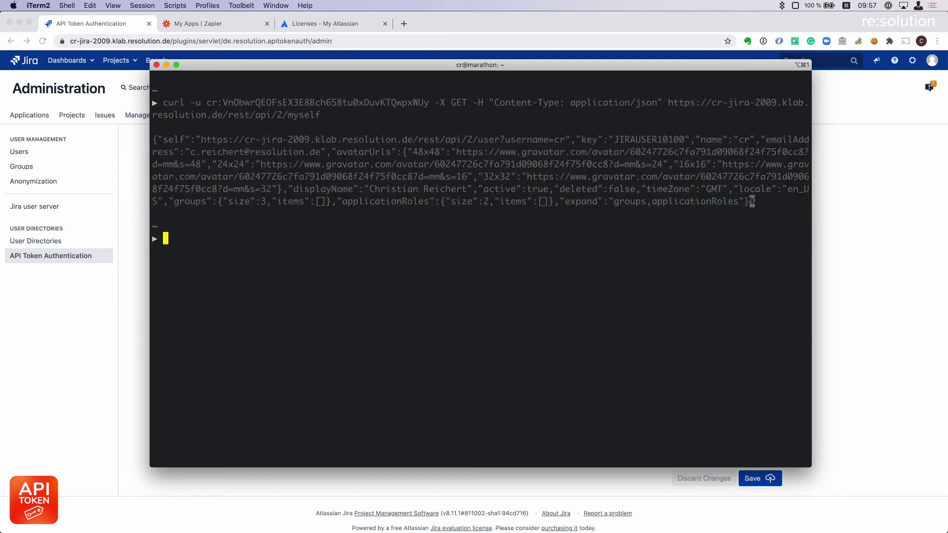
pyautogui.press('Up')
pyautogui.press('Left')
pyautogui.press('Left')
pyautogui.press('Left')
pyautogui.press('Left')
pyautogui.press('Left')
pyautogui.press('Left')
pyautogui.press('Left')
pyautogui.press('Left')
pyautogui.press('Left')
pyautogui.press('Left')
pyautogui.press('Left')
pyautogui.press('Left')
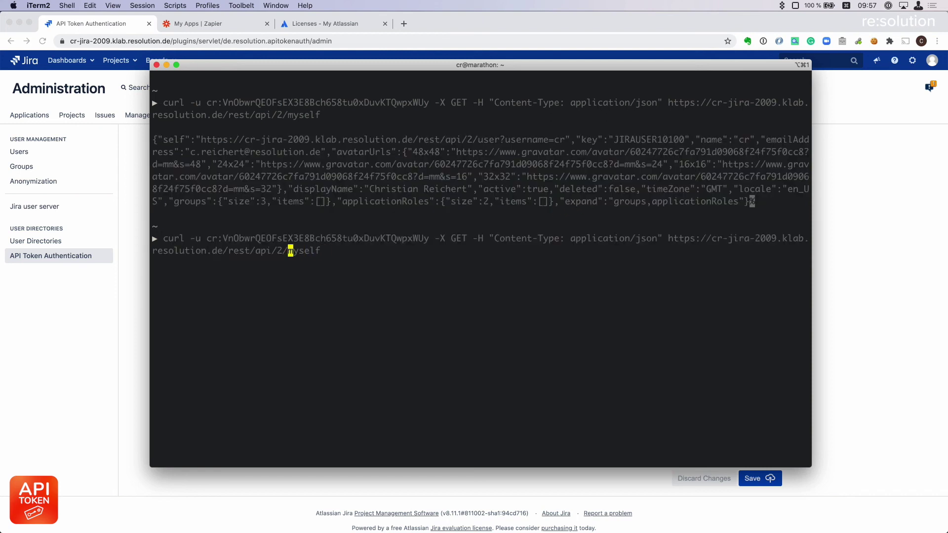
# Replace the API token in the curl command with the user's password and run it.
pyautogui.press('Left')
pyautogui.press('Left')
pyautogui.press('Left')
pyautogui.press('Left')
pyautogui.press('Left')
pyautogui.press('Left')
pyautogui.press('Left')
pyautogui.press('Left')
pyautogui.press('Left')
pyautogui.press('Left')
pyautogui.press('Left')
pyautogui.press('Left')
pyautogui.press('Left')
pyautogui.press('Left')
pyautogui.press('Left')
pyautogui.press('Left')
pyautogui.press('Left')
pyautogui.press('Left')
pyautogui.press('Left')
pyautogui.press('Left')
pyautogui.hotkey('ctrl', 'a')
pyautogui.press('Right')
pyautogui.press('Right')
pyautogui.press('Right')
pyautogui.press('Right')
pyautogui.press('Right')
pyautogui.press('Right')
pyautogui.press('Right')
pyautogui.press('Right')
pyautogui.press('Right')
pyautogui.press('Right')
pyautogui.press('Right')
pyautogui.press('Right')
pyautogui.press('Right')
pyautogui.press('Right')
pyautogui.press('Right')
pyautogui.press('Right')
pyautogui.press('Right')
pyautogui.press('Right')
pyautogui.press('Right')
pyautogui.press('Right')
pyautogui.press('Right')
pyautogui.press('Right')
pyautogui.press('Right')
pyautogui.press('Right')
pyautogui.press('Right')
pyautogui.press('Right')
pyautogui.press('Right')
pyautogui.press('Right')
pyautogui.press('Right')
pyautogui.press('Right')
pyautogui.press('Right')
pyautogui.press('Right')
pyautogui.press('Right')
pyautogui.press('Right')
pyautogui.press('Right')
pyautogui.press('Right')
pyautogui.press('Right')
pyautogui.press('Right')
pyautogui.press('Right')
pyautogui.press('Right')
pyautogui.press('Right')
pyautogui.press('Right')
pyautogui.press('Right')
pyautogui.press('Right')
pyautogui.press('Right')
pyautogui.press('BackSpace')
pyautogui.press('BackSpace')
pyautogui.press('BackSpace')
pyautogui.press('BackSpace')
pyautogui.press('BackSpace')
pyautogui.press('BackSpace')
pyautogui.press('BackSpace')
pyautogui.press('BackSpace')
pyautogui.press('BackSpace')
pyautogui.press('BackSpace')
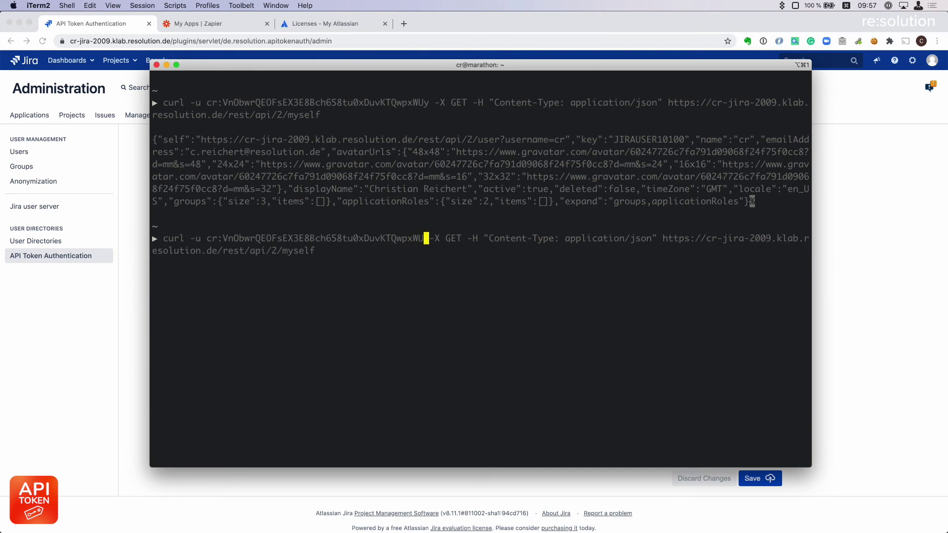
pyautogui.press('BackSpace')
pyautogui.press('BackSpace')
pyautogui.press('BackSpace')
pyautogui.press('BackSpace')
pyautogui.press('BackSpace')
pyautogui.press('BackSpace')
pyautogui.press('BackSpace')
pyautogui.press('BackSpace')
pyautogui.press('BackSpace')
pyautogui.press('BackSpace')
pyautogui.press('BackSpace')
pyautogui.press('BackSpace')
pyautogui.press('BackSpace')
pyautogui.press('BackSpace')
pyautogui.press('BackSpace')
pyautogui.press('BackSpace')
pyautogui.press('BackSpace')
pyautogui.press('BackSpace')
pyautogui.press('BackSpace')
pyautogui.press('BackSpace')
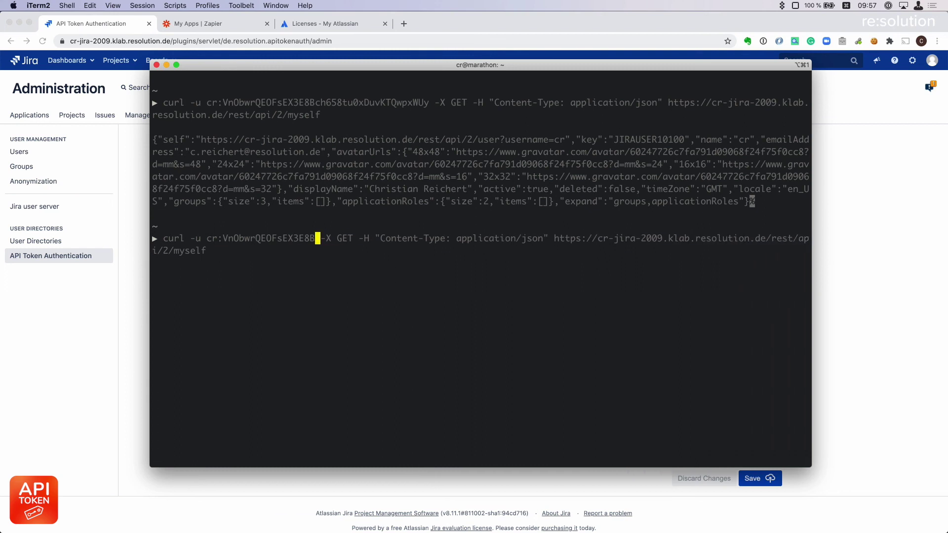
pyautogui.press('BackSpace')
pyautogui.press('BackSpace')
pyautogui.press('BackSpace')
pyautogui.press('BackSpace')
pyautogui.press('BackSpace')
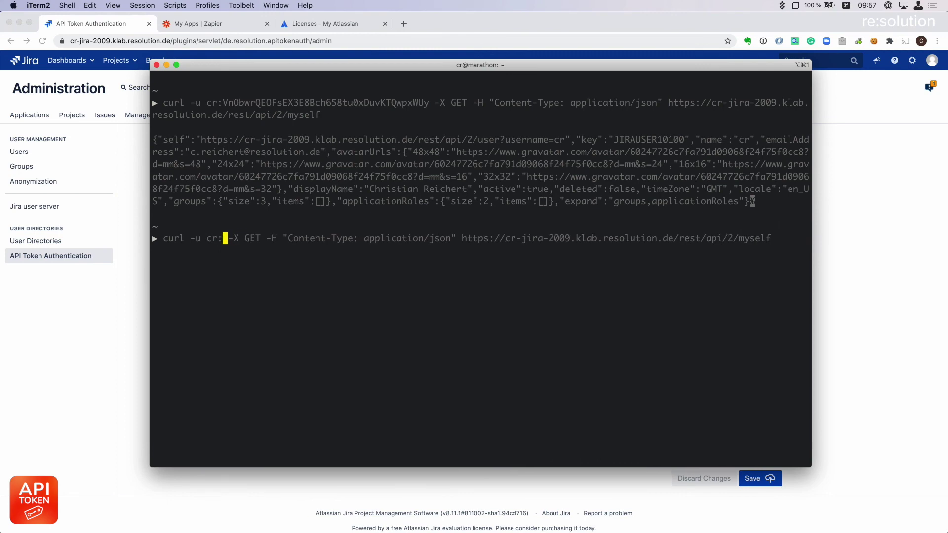
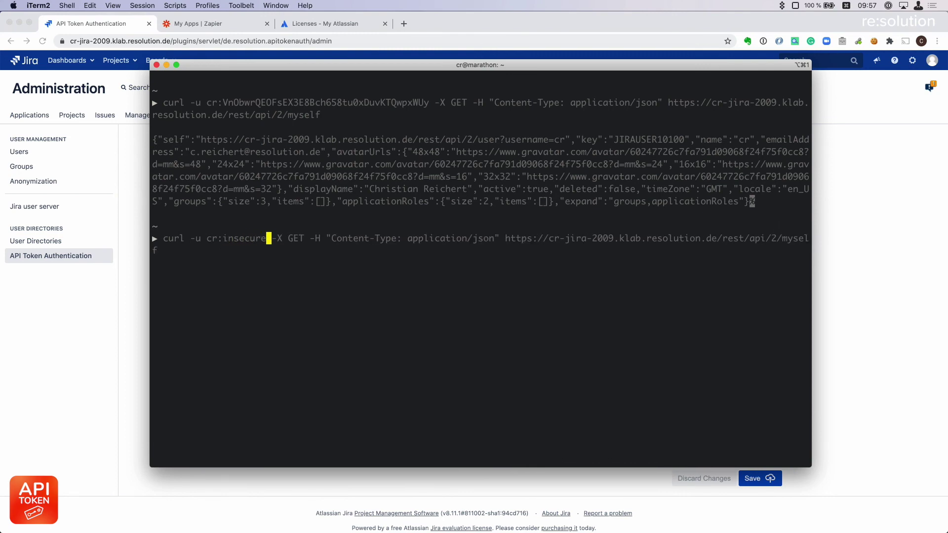
pyautogui.press('Return')
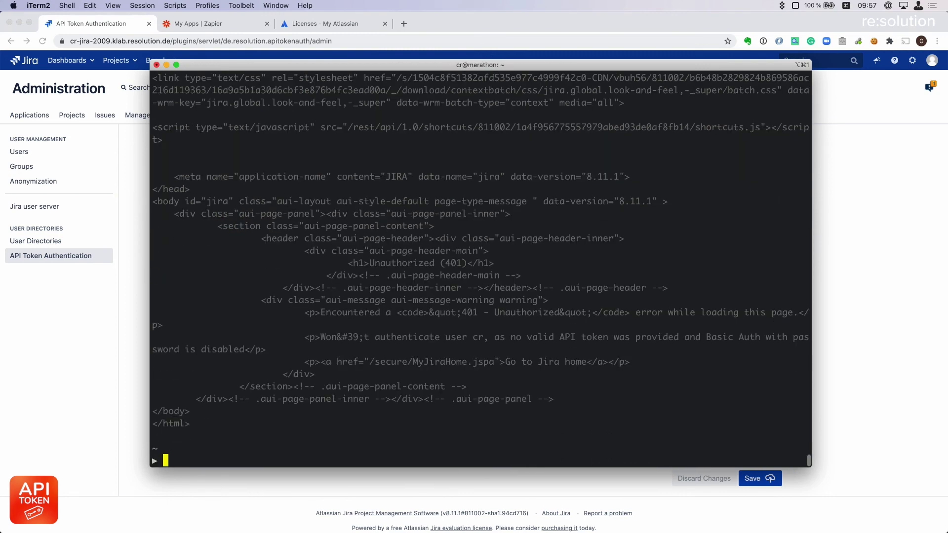
# Review the 401 Unauthorized response, then untick Disable Basic Authentication in Jira.
pyautogui.scroll(20, 481, 269)
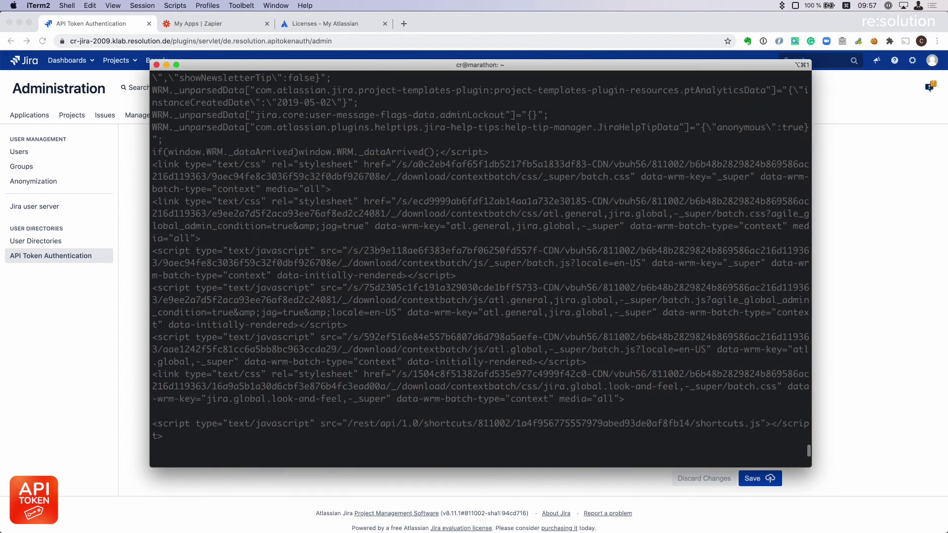
pyautogui.scroll(20, 480, 269)
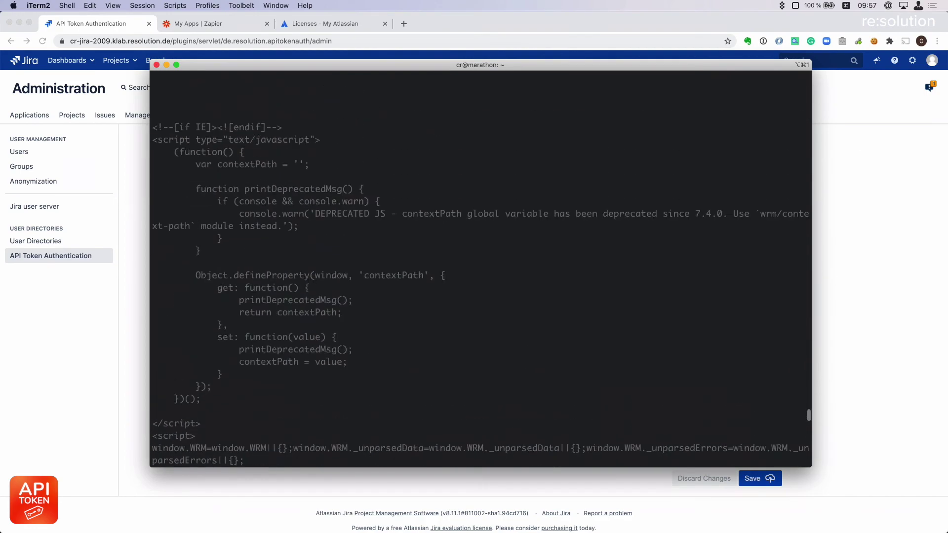
pyautogui.scroll(1, 480, 269)
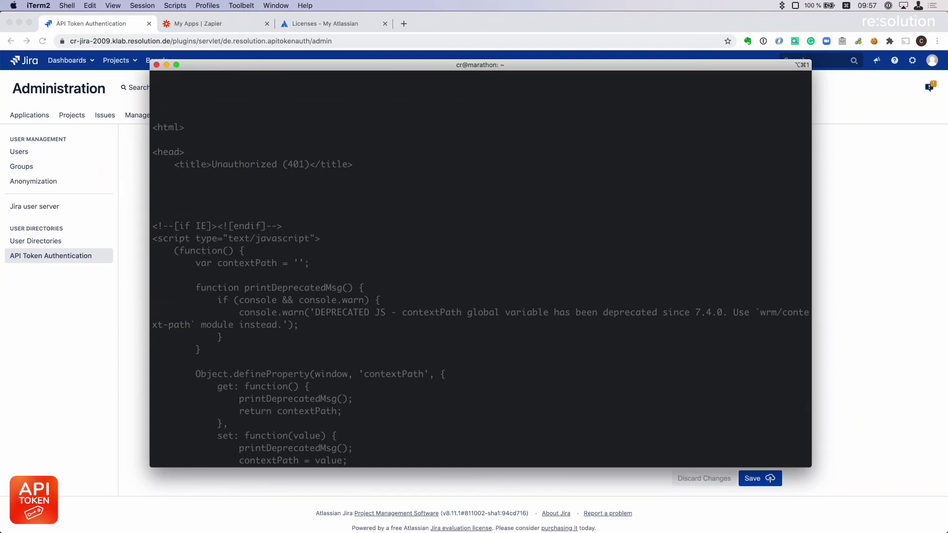
pyautogui.press('super+Tab')
pyautogui.click(291, 446)
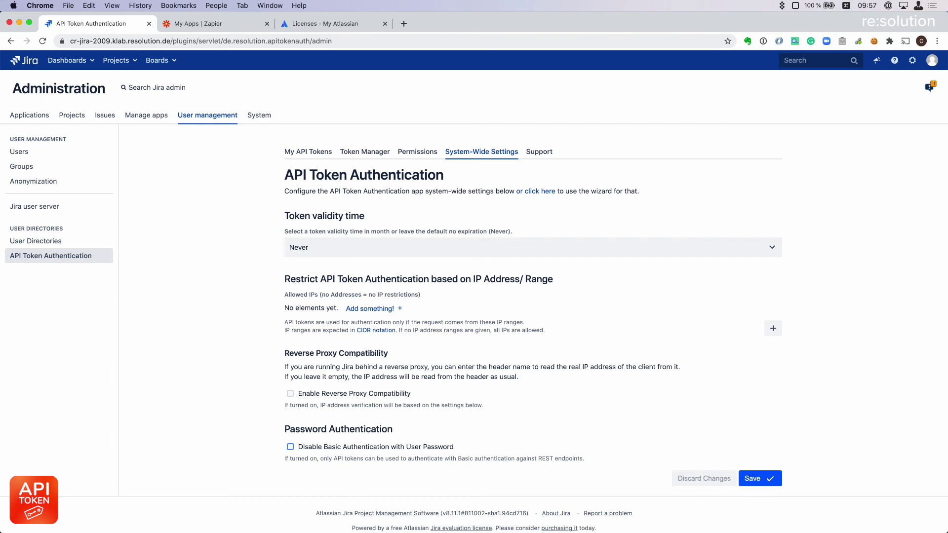
# Rerun the password-based curl request, now returning the user's details as JSON.
pyautogui.press('super+Tab')
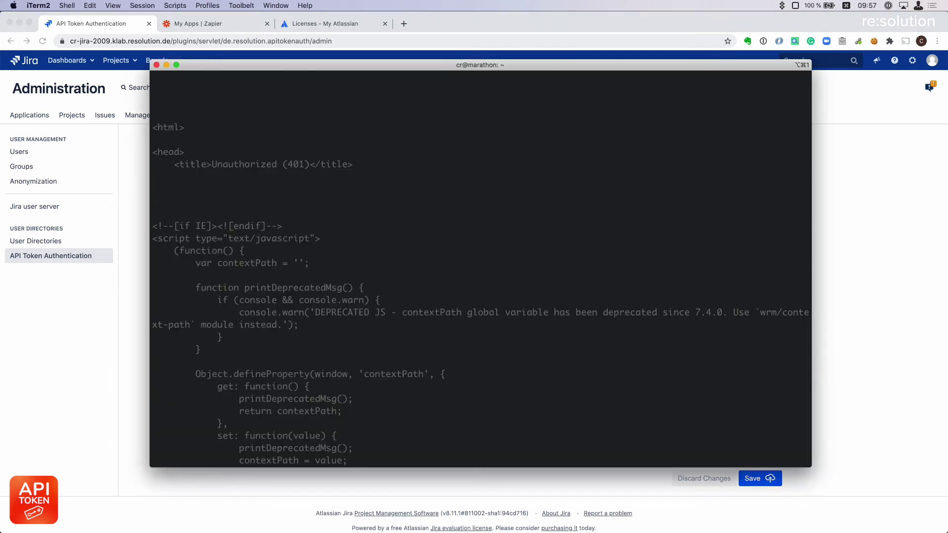
pyautogui.press('Return')
pyautogui.press('Return')
pyautogui.press('Up')
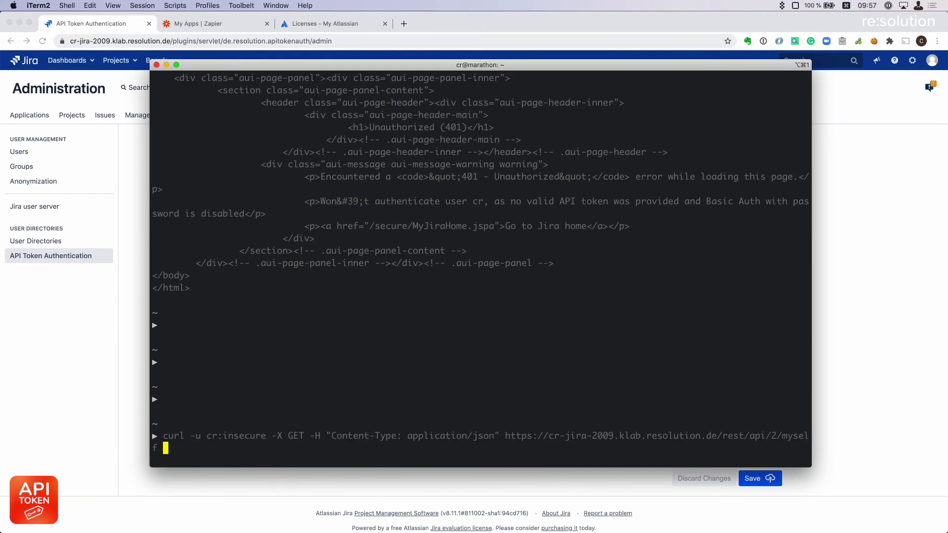
pyautogui.press('Return')
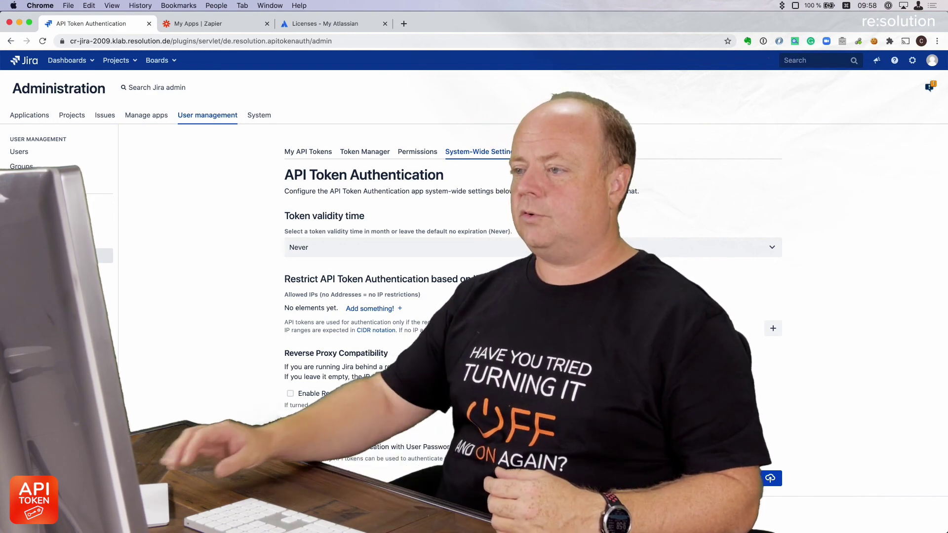
# Open the REST API Documentation link from the app's Support page.
pyautogui.click(549, 151)
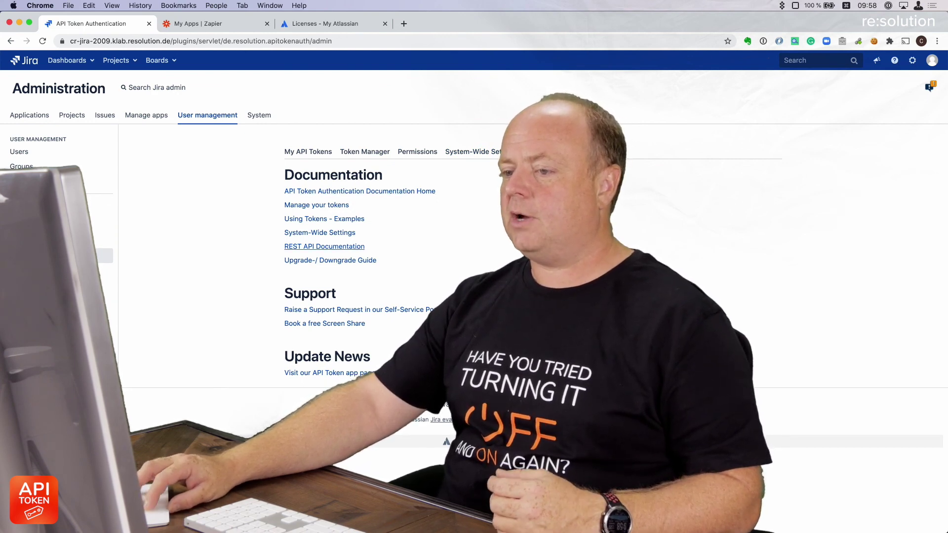
pyautogui.click(324, 246)
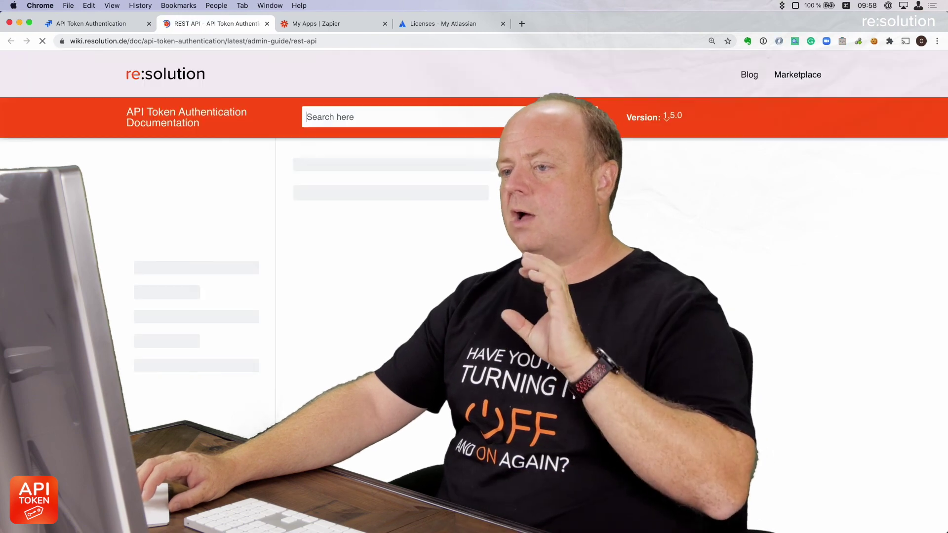